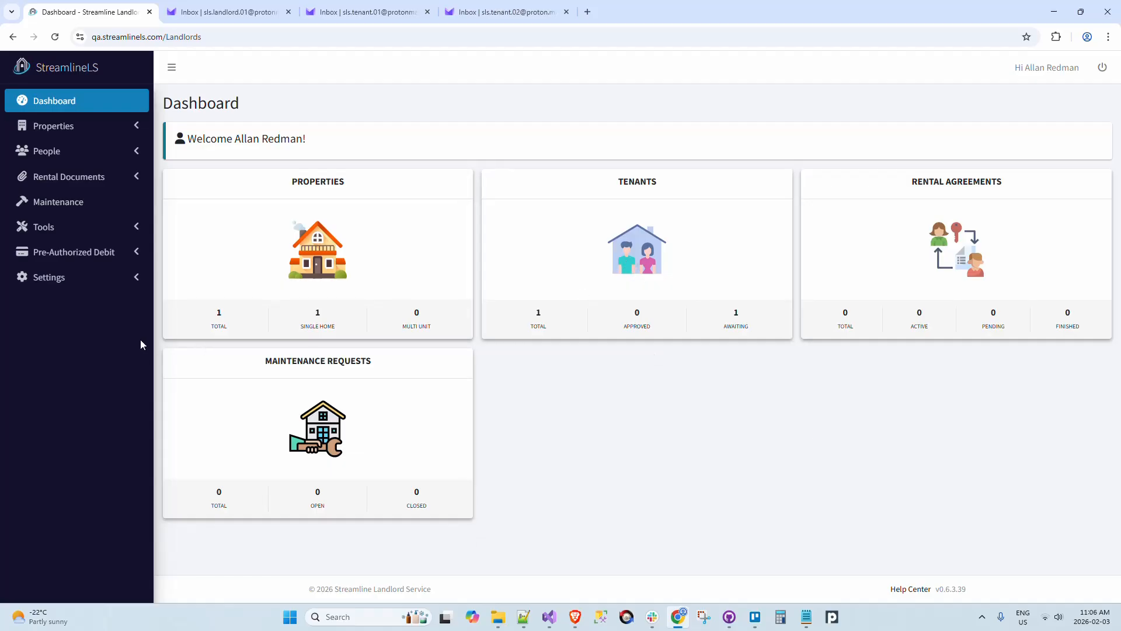
Upload the LeaseForTwo file to the blank rental documents
{"action": "left_click", "coordinate": [146, 181]}
{"action": "left_click", "coordinate": [138, 227]}
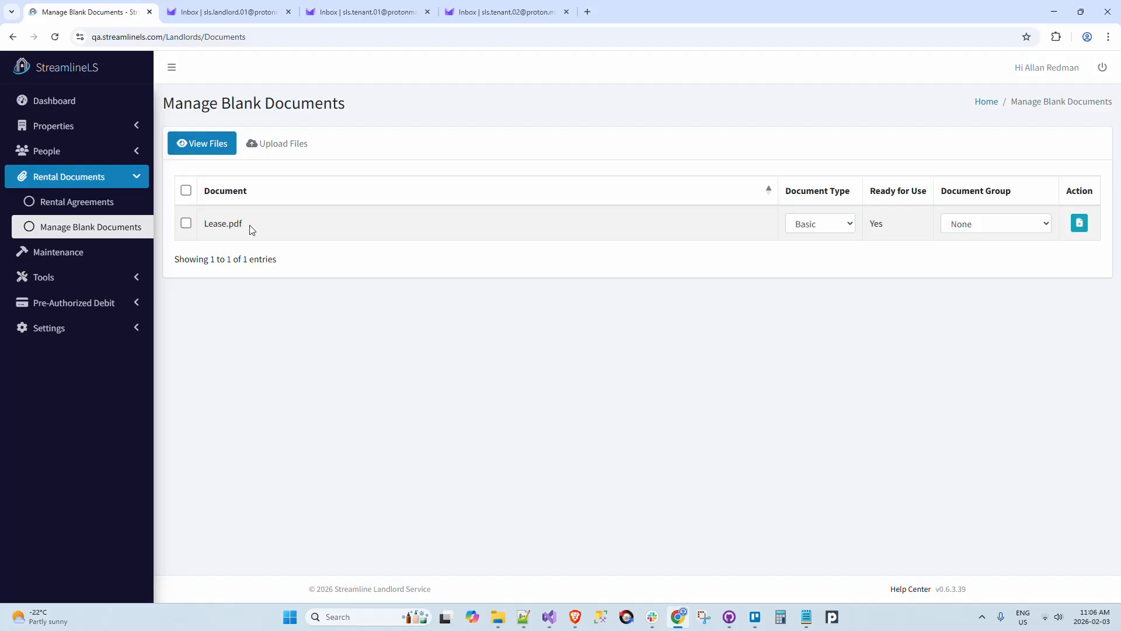
{"action": "left_click", "coordinate": [275, 145]}
{"action": "left_click", "coordinate": [614, 192]}
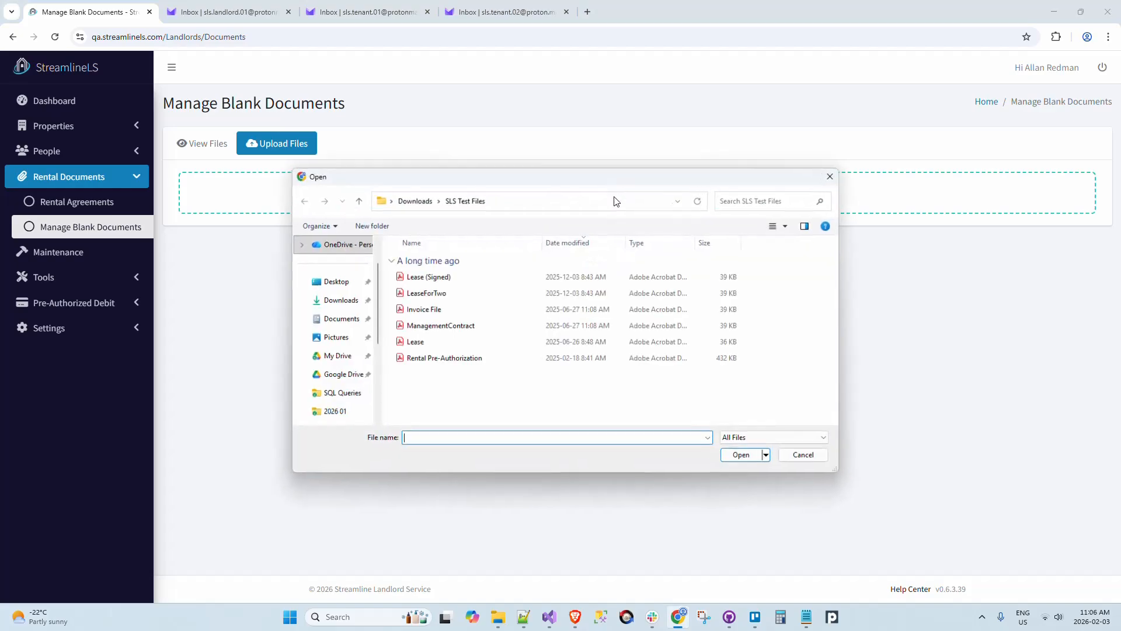
{"action": "double_click", "coordinate": [455, 295]}
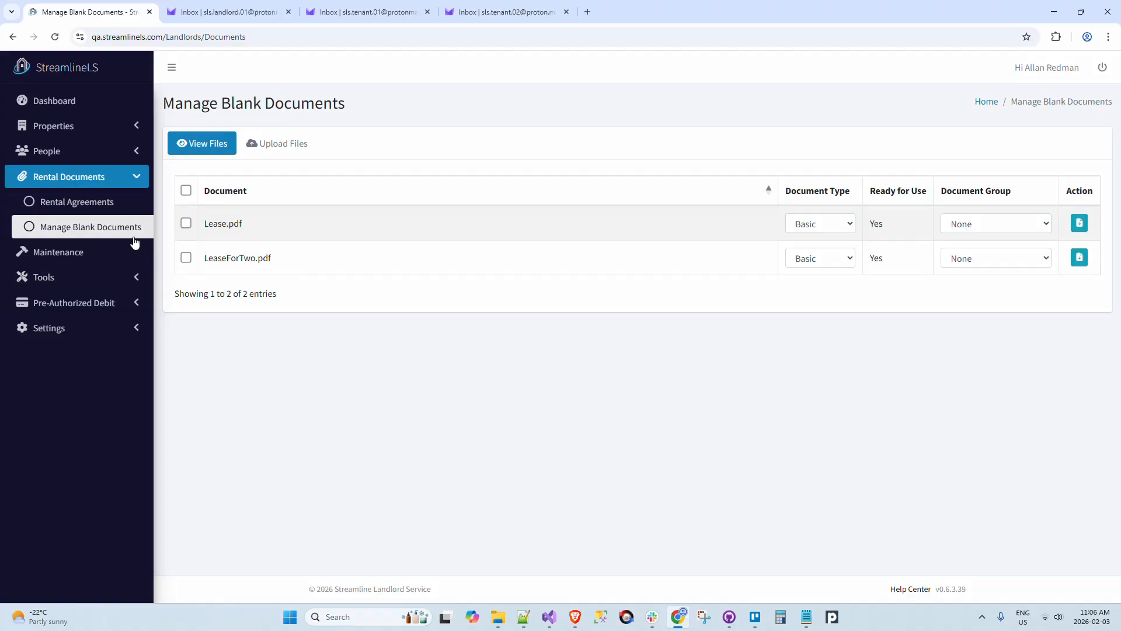
Change the document type of LeaseForTwo.pdf to eSignature and accept the conversion
{"action": "left_click", "coordinate": [830, 262]}
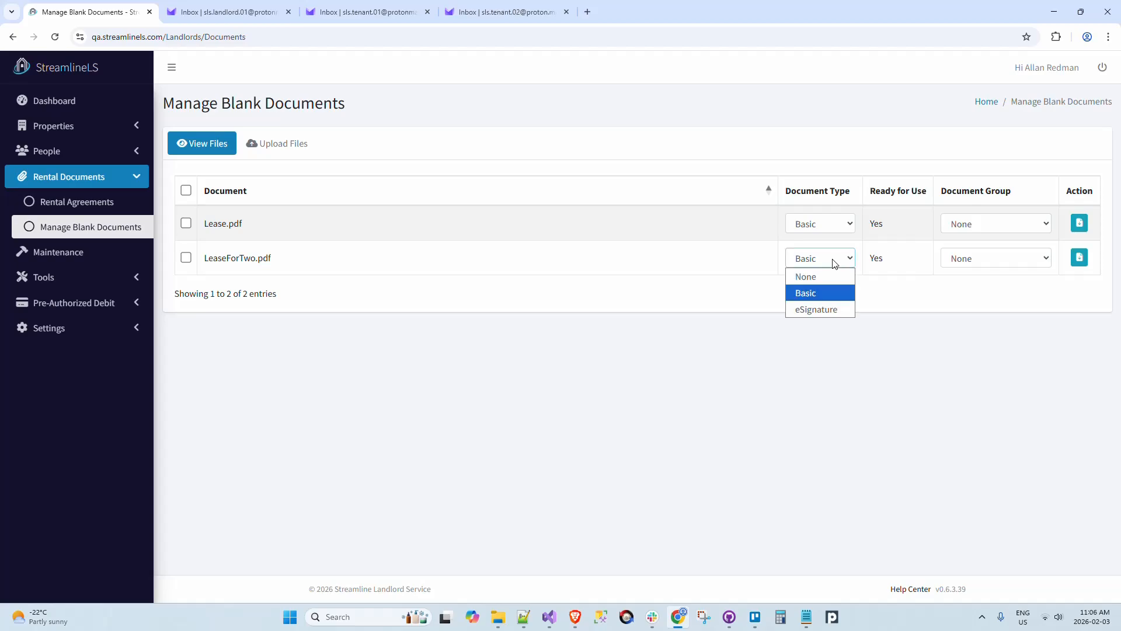
{"action": "left_click", "coordinate": [830, 310]}
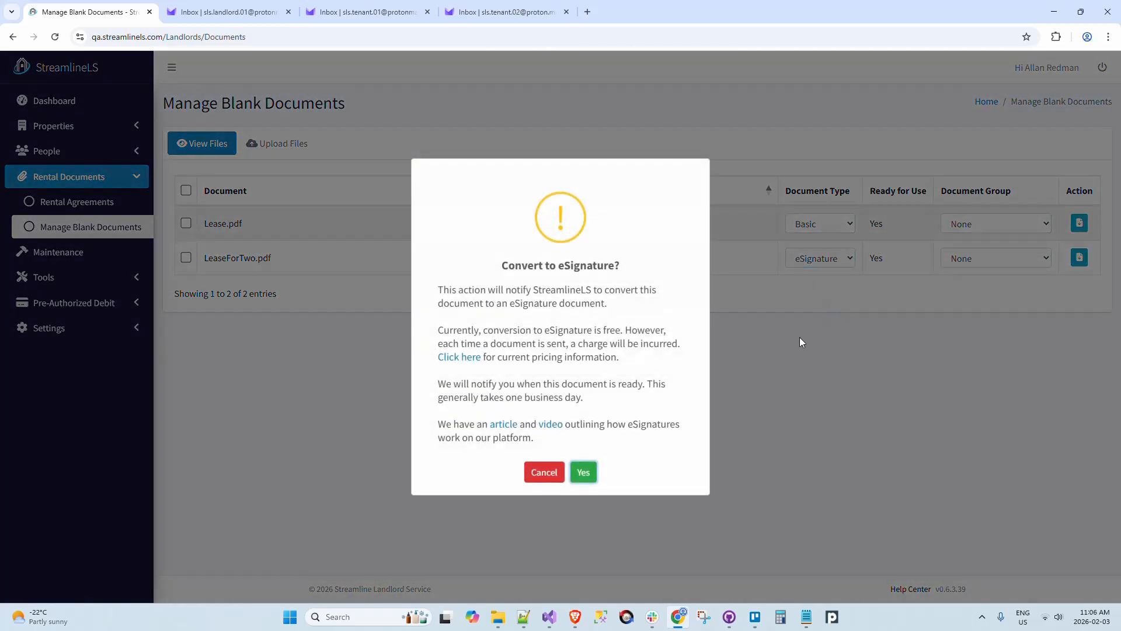
{"action": "left_click", "coordinate": [584, 473]}
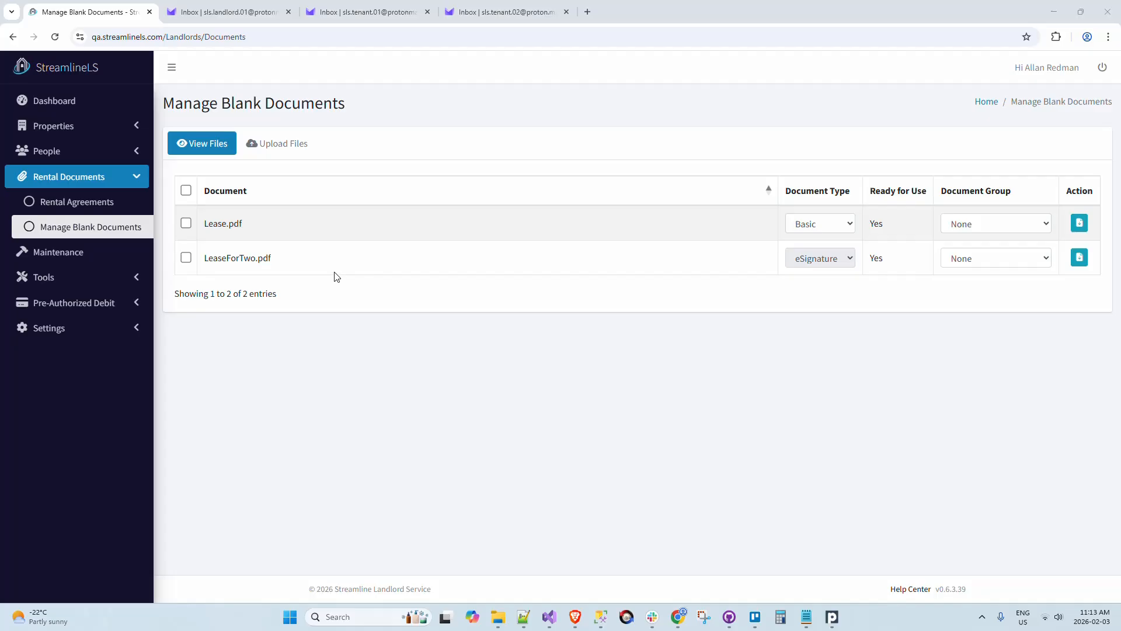
Attach the eSignature document LeaseForTwo.pdf to the existing prospect's documents
{"action": "left_click", "coordinate": [134, 177]}
{"action": "left_click", "coordinate": [130, 152]}
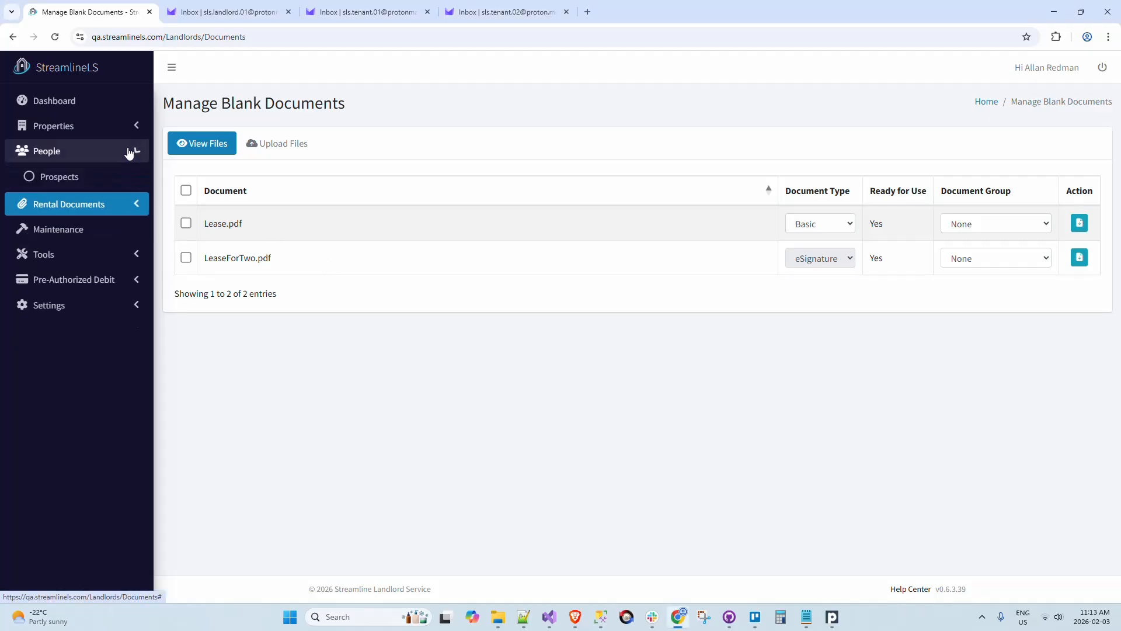
{"action": "left_click", "coordinate": [116, 180]}
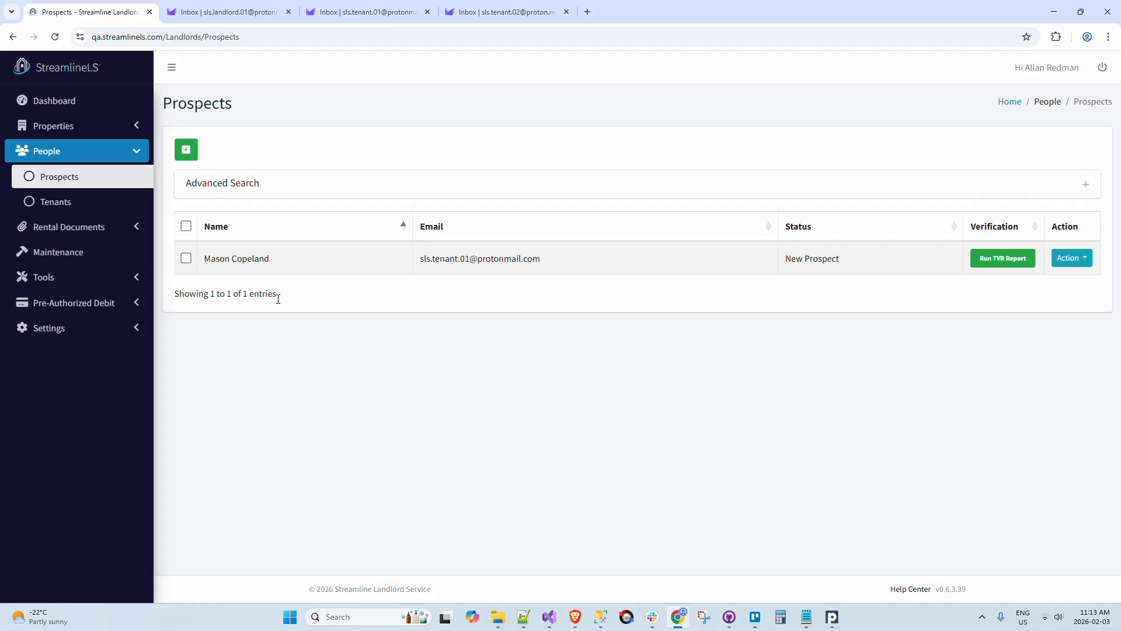
{"action": "left_click", "coordinate": [1071, 260]}
{"action": "left_click", "coordinate": [1028, 227]}
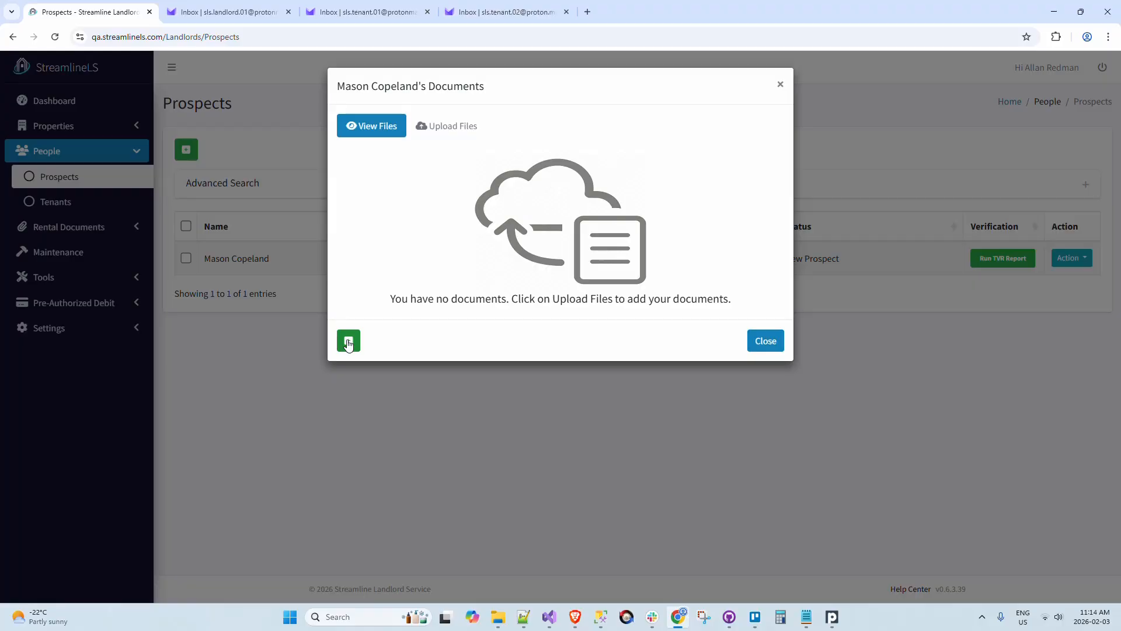
{"action": "left_click", "coordinate": [348, 342]}
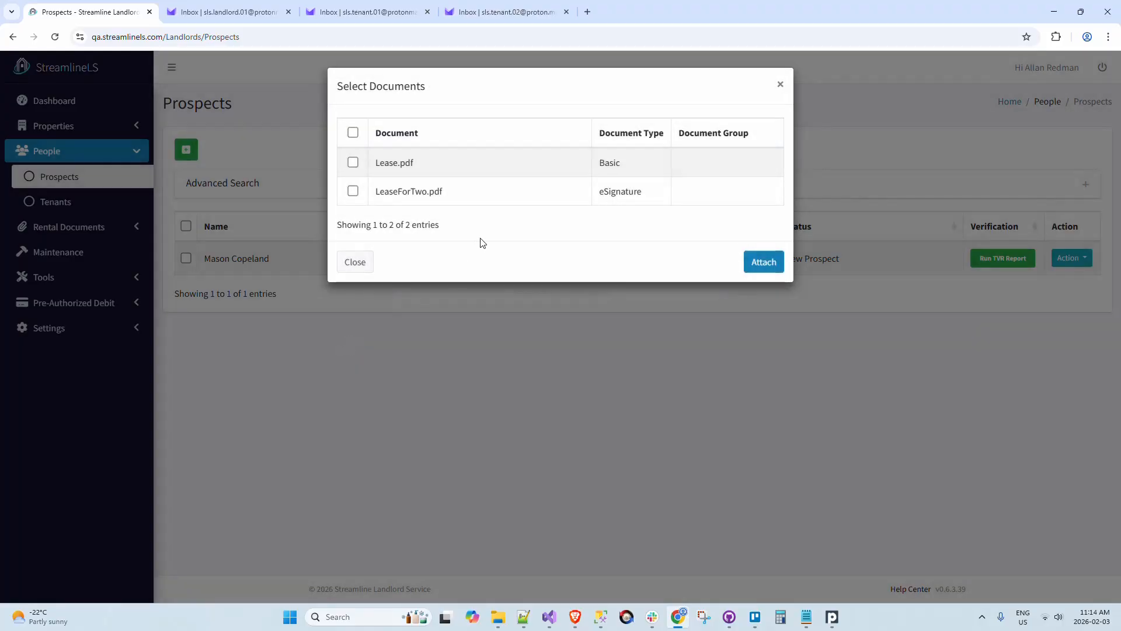
{"action": "left_click", "coordinate": [353, 191]}
{"action": "left_click", "coordinate": [763, 260]}
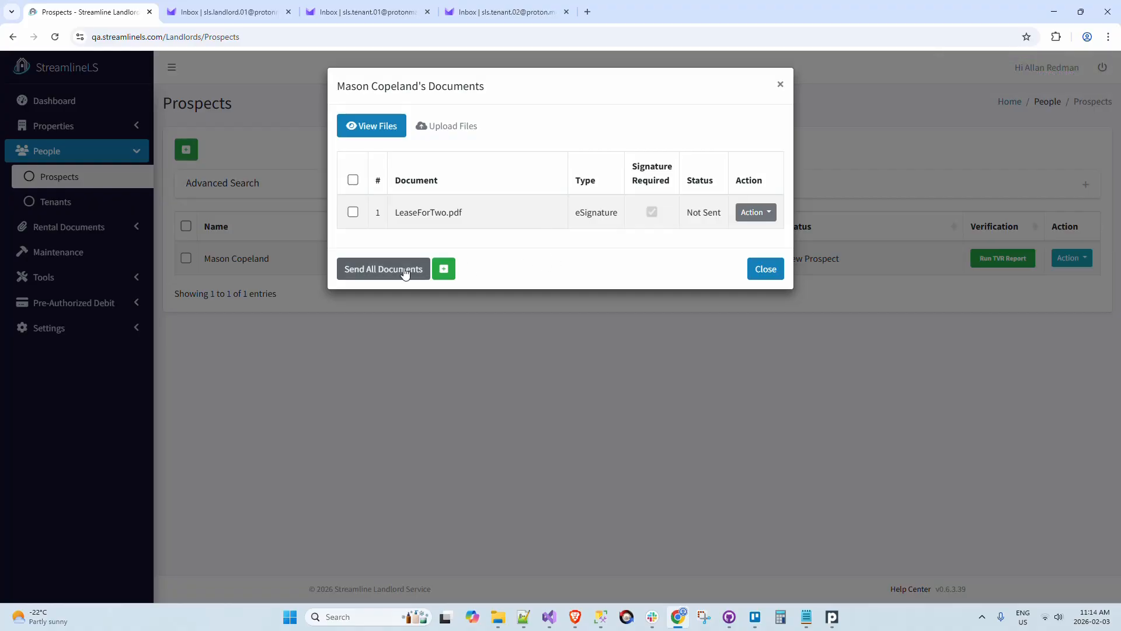
Begin sending LeaseForTwo.pdf for eSignature and review its document parameters, including the fields for both tenants
{"action": "left_click", "coordinate": [753, 213]}
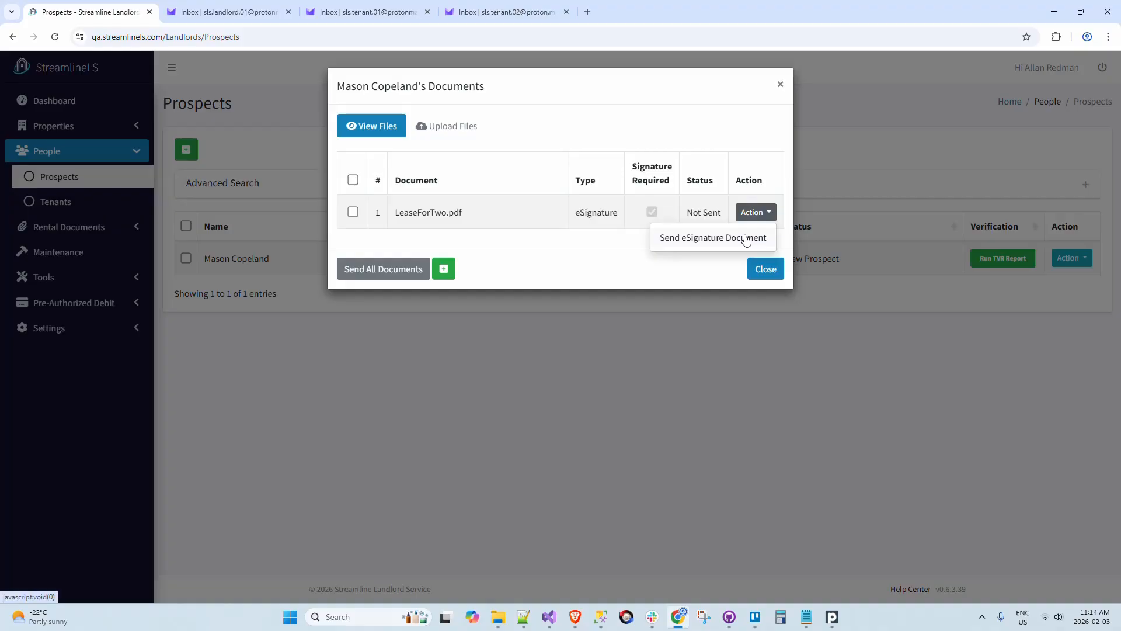
{"action": "left_click", "coordinate": [567, 268]}
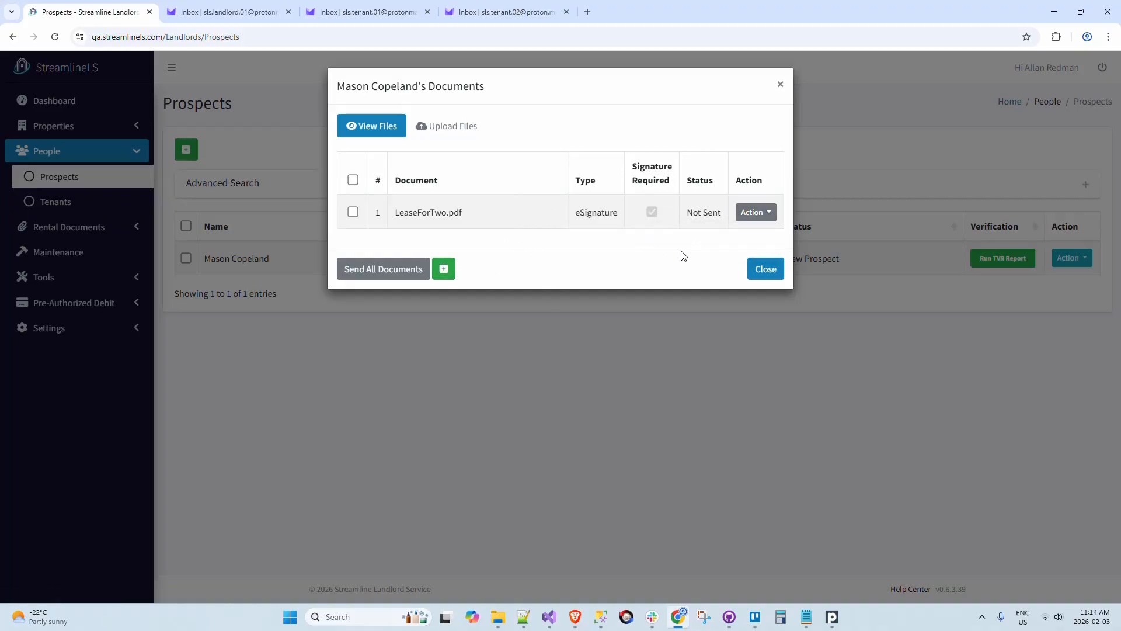
{"action": "left_click", "coordinate": [768, 214]}
{"action": "left_click", "coordinate": [742, 239]}
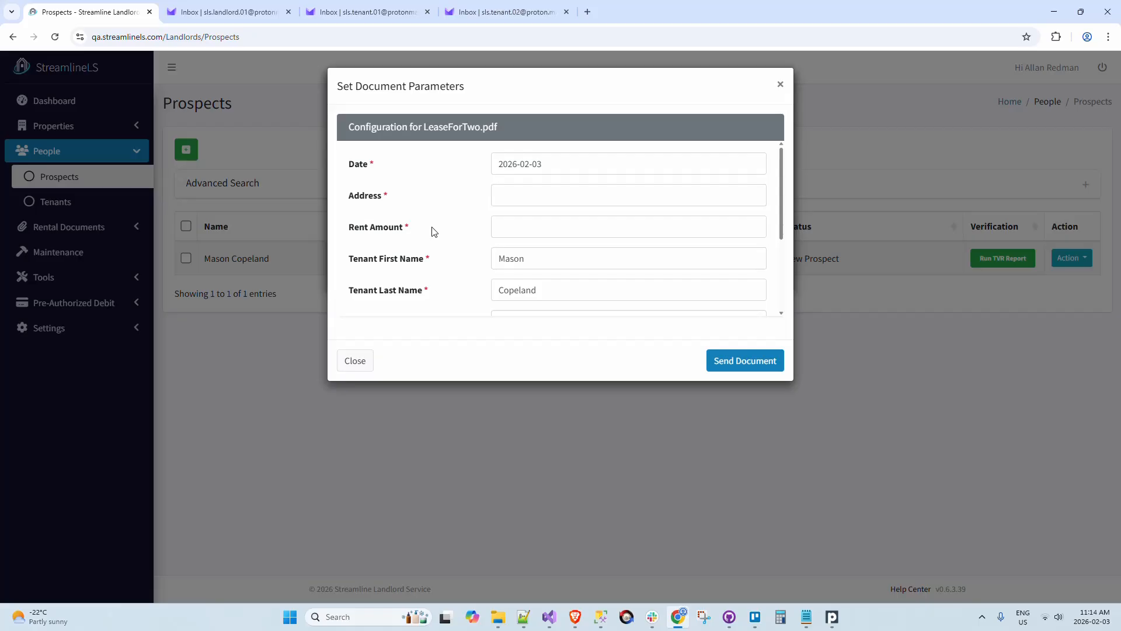
{"action": "scroll", "coordinate": [434, 232], "scroll_direction": "down", "scroll_amount": 2}
{"action": "scroll", "coordinate": [470, 190], "scroll_direction": "up", "scroll_amount": 1}
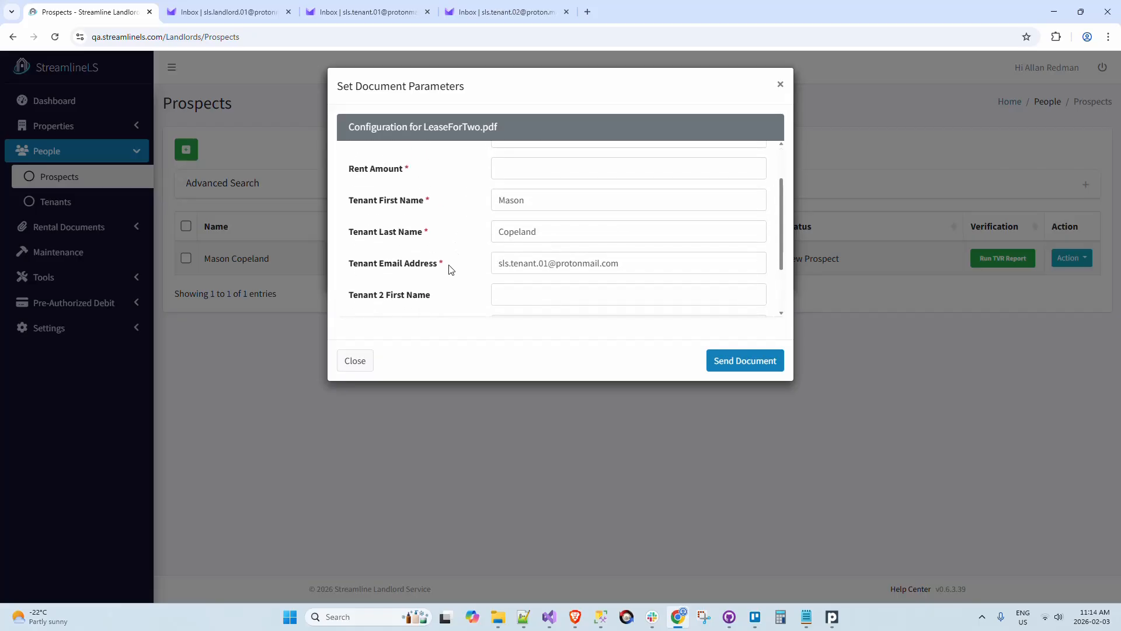
{"action": "scroll", "coordinate": [783, 247], "scroll_direction": "up", "scroll_amount": 1}
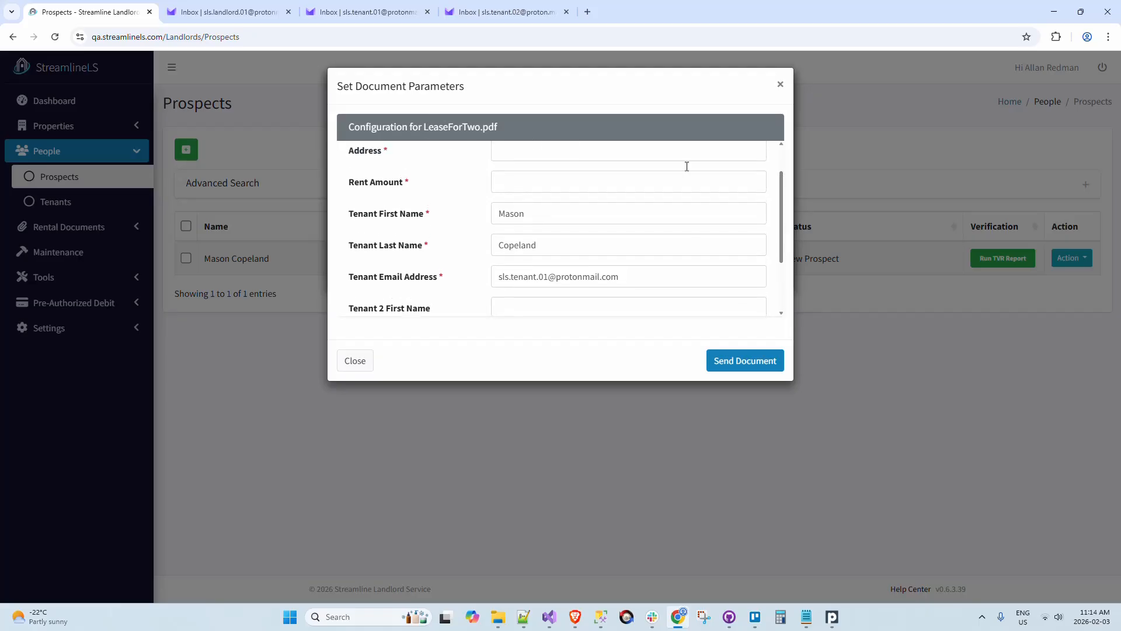
{"action": "scroll", "coordinate": [783, 221], "scroll_direction": "down", "scroll_amount": 3}
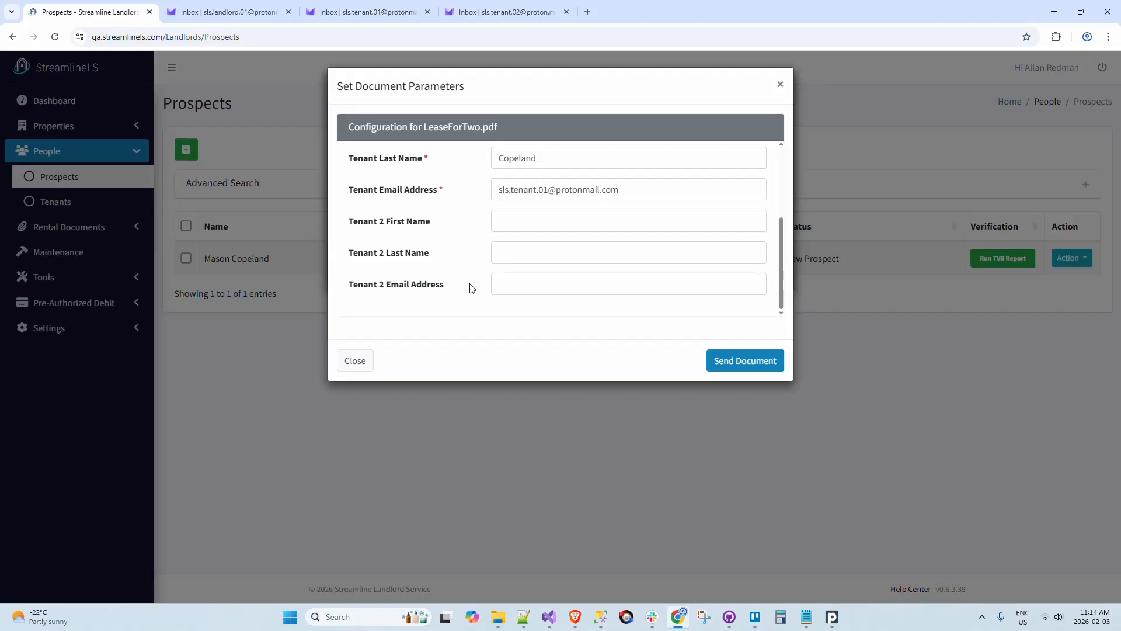
{"action": "scroll", "coordinate": [475, 221], "scroll_direction": "up", "scroll_amount": 2}
{"action": "scroll", "coordinate": [474, 222], "scroll_direction": "down", "scroll_amount": 1}
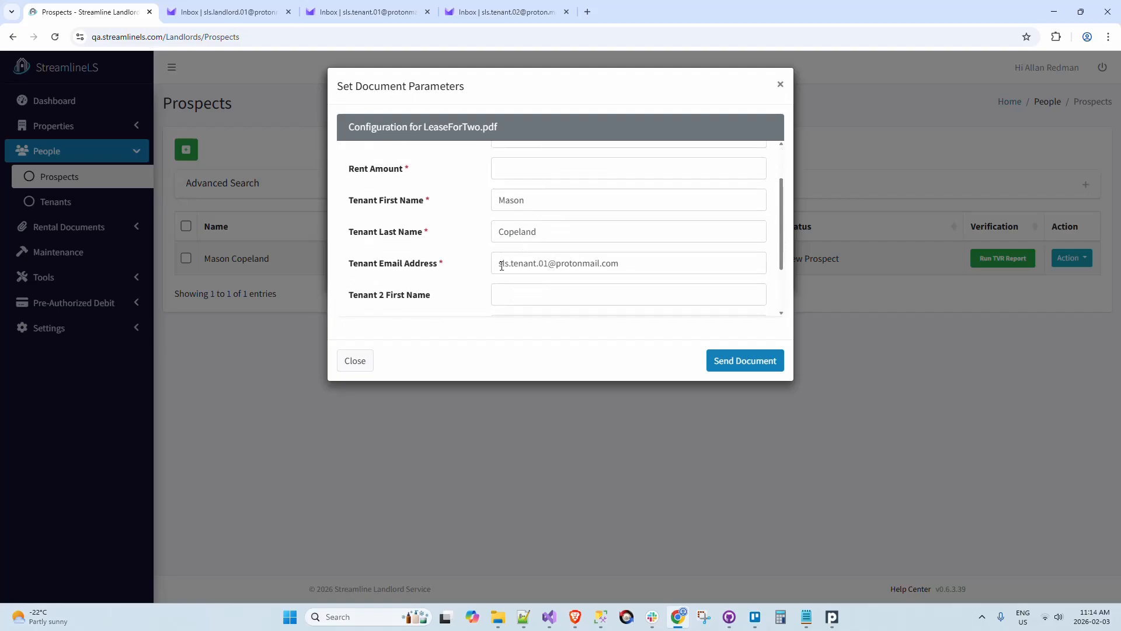
{"action": "scroll", "coordinate": [545, 263], "scroll_direction": "up", "scroll_amount": 2}
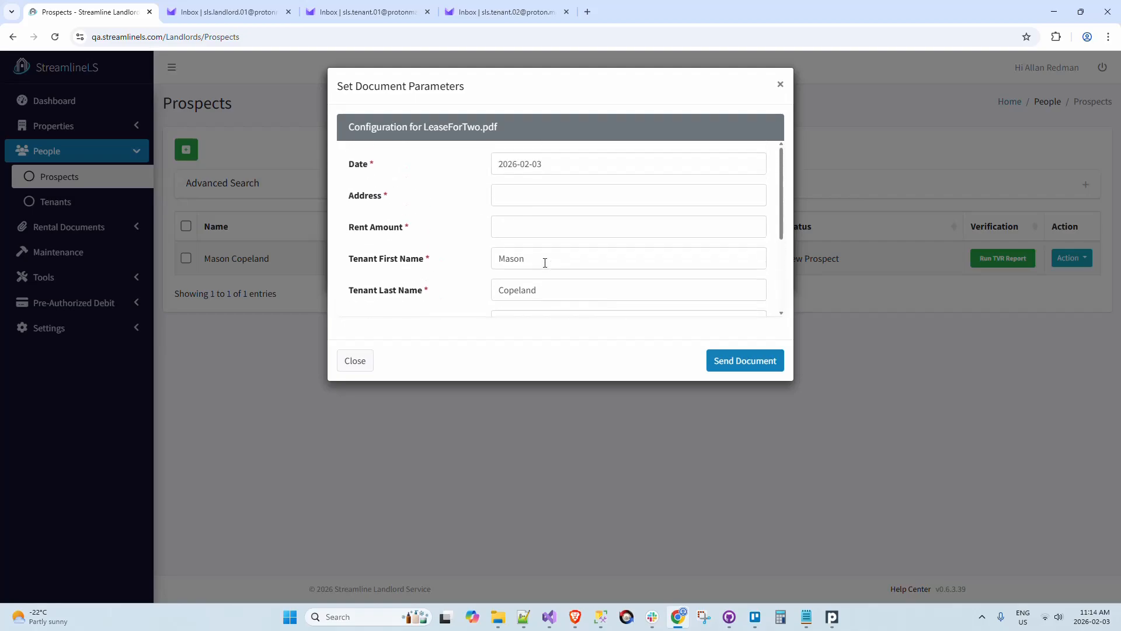
Enter the property address and a rent amount of $1,000.00, send the document, and close the prospect's documents
{"action": "left_click", "coordinate": [513, 194]}
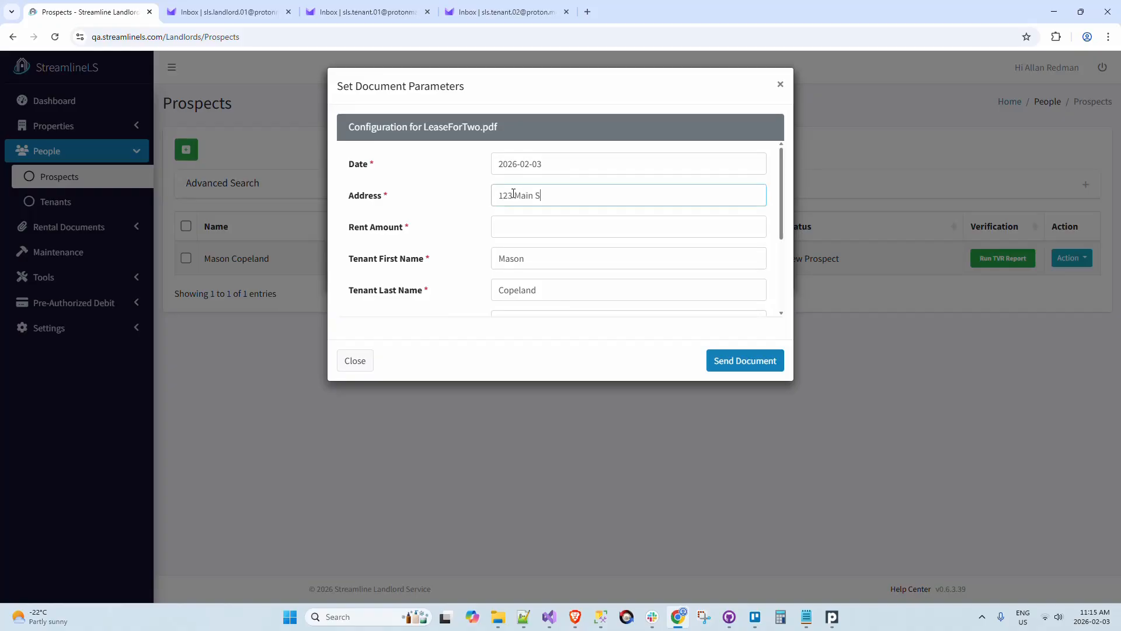
{"action": "key", "text": "Tab"}
{"action": "type", "text": "$1"}
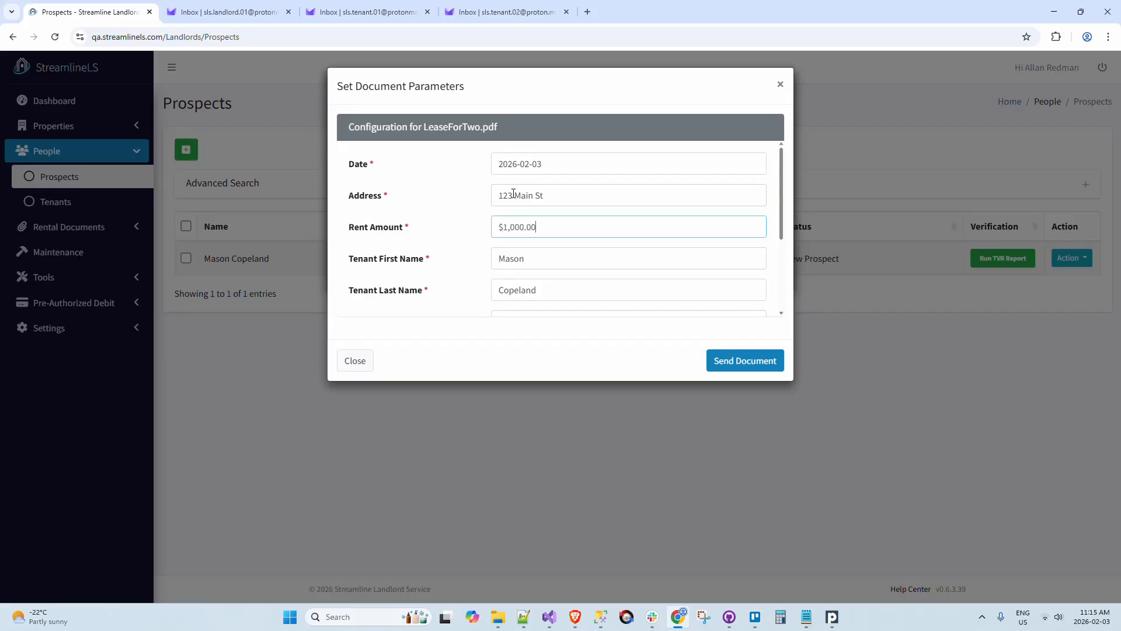
{"action": "left_click", "coordinate": [740, 362]}
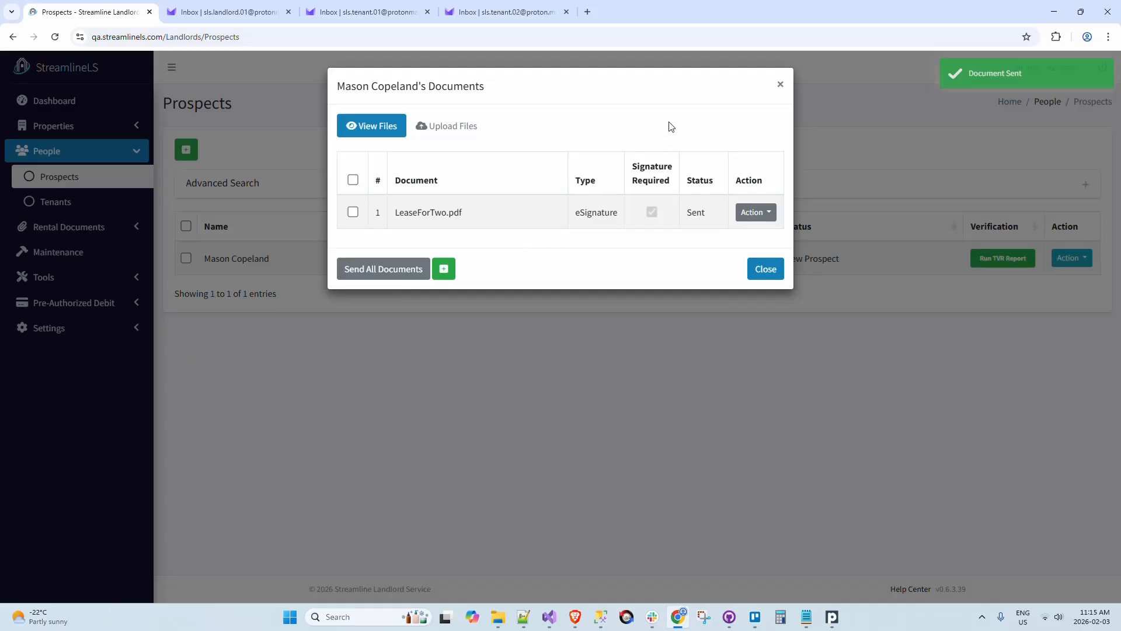
{"action": "left_click", "coordinate": [780, 85]}
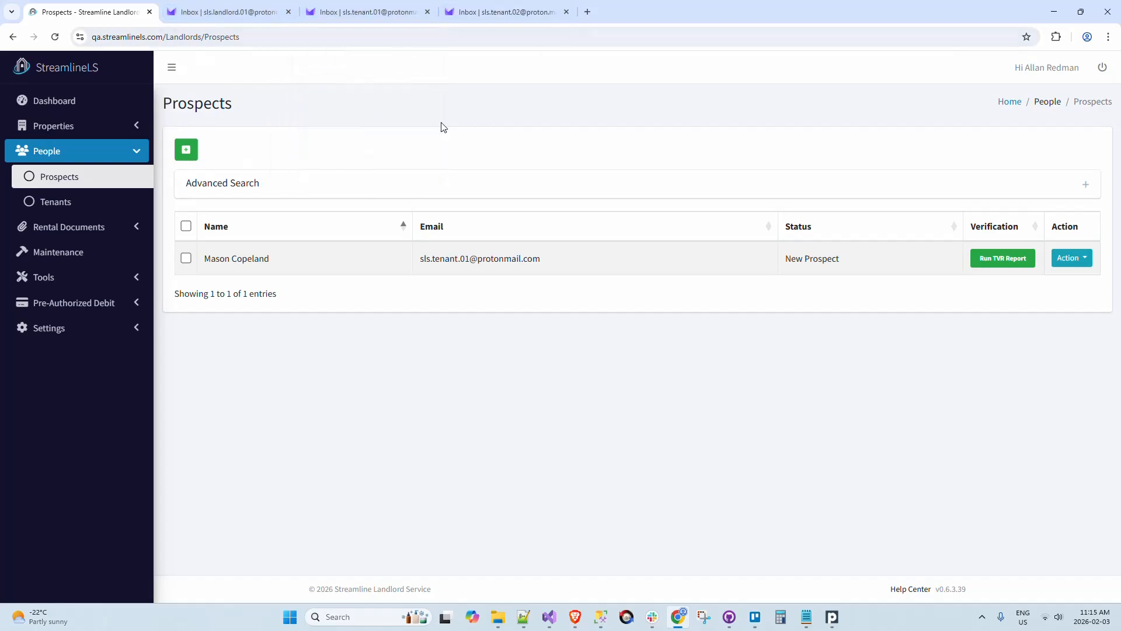
Open the Docusign request for LeaseForTwo.pdf from the landlord's Proton Mail inbox for review
{"action": "left_click", "coordinate": [228, 18]}
{"action": "left_click", "coordinate": [127, 134]}
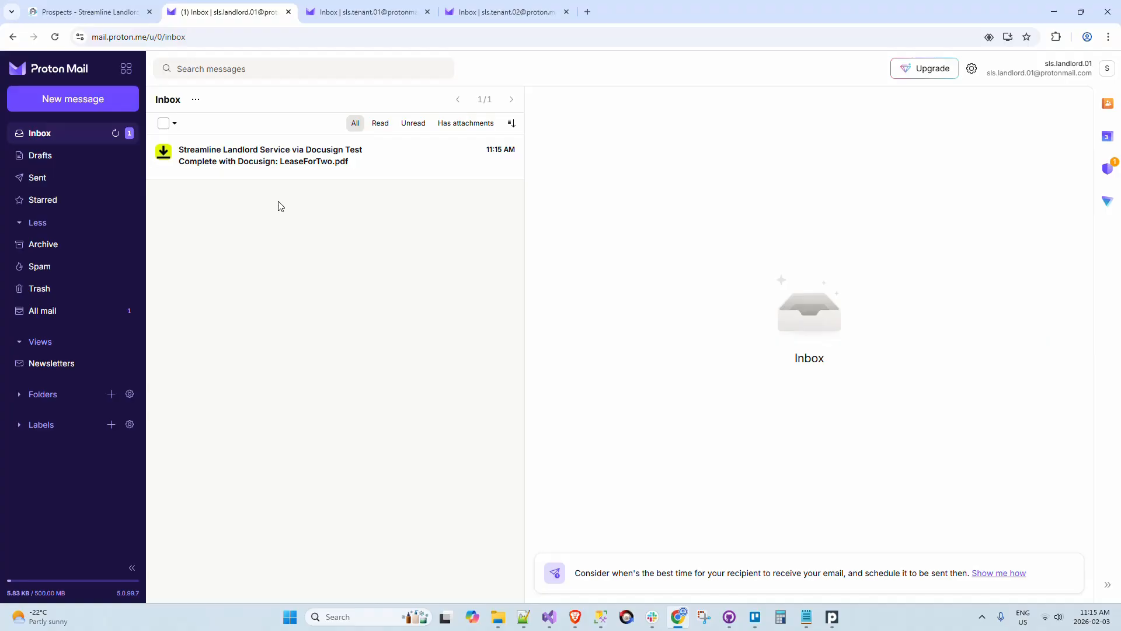
{"action": "left_click", "coordinate": [295, 165]}
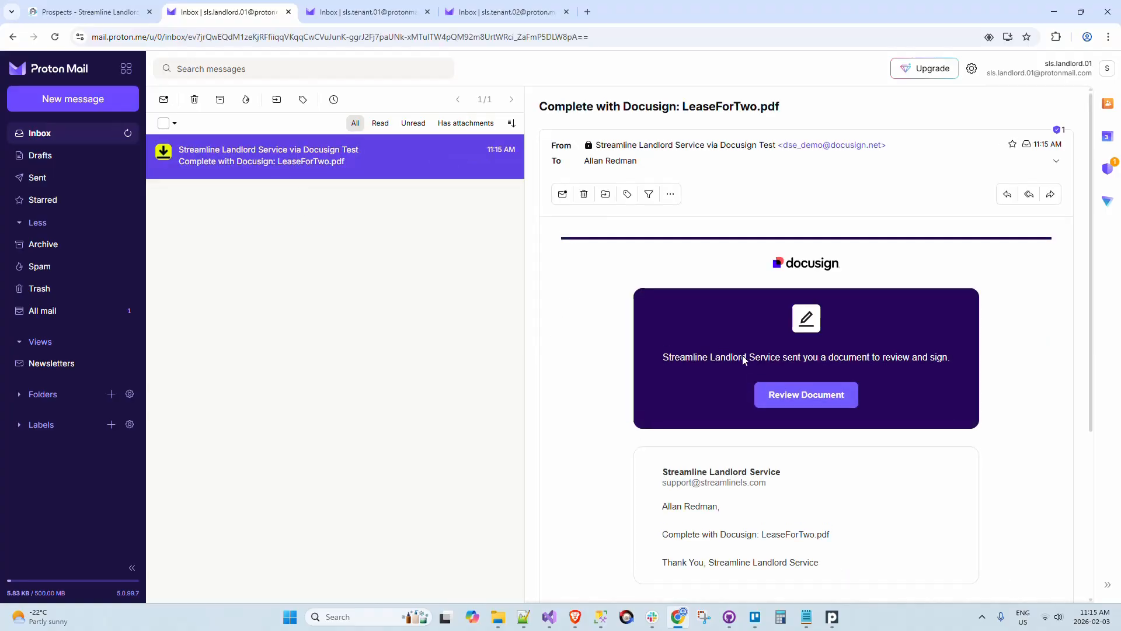
{"action": "left_click", "coordinate": [806, 397]}
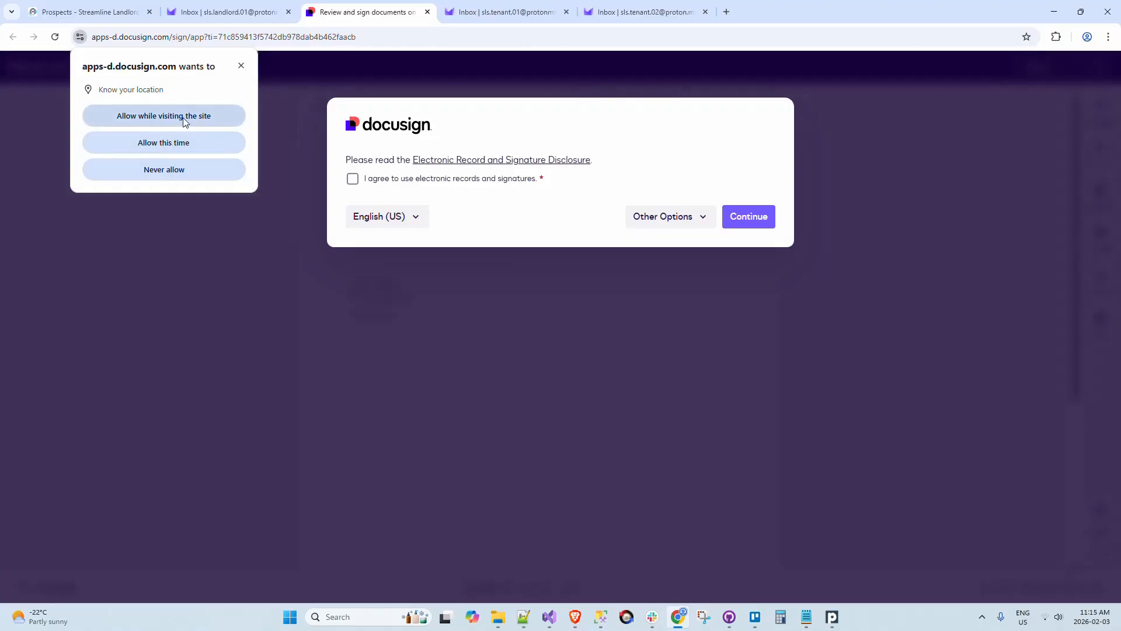
Allow Docusign location access while visiting the site and agree to use electronic records and signatures
{"action": "left_click", "coordinate": [179, 116]}
{"action": "left_click", "coordinate": [352, 178]}
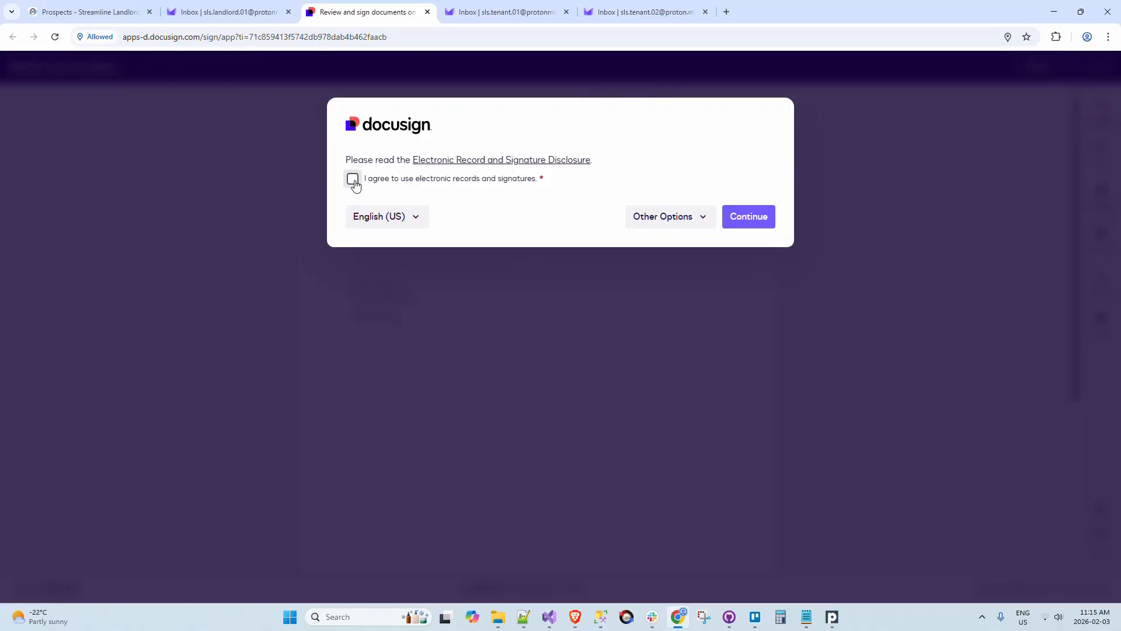
{"action": "left_click", "coordinate": [757, 219]}
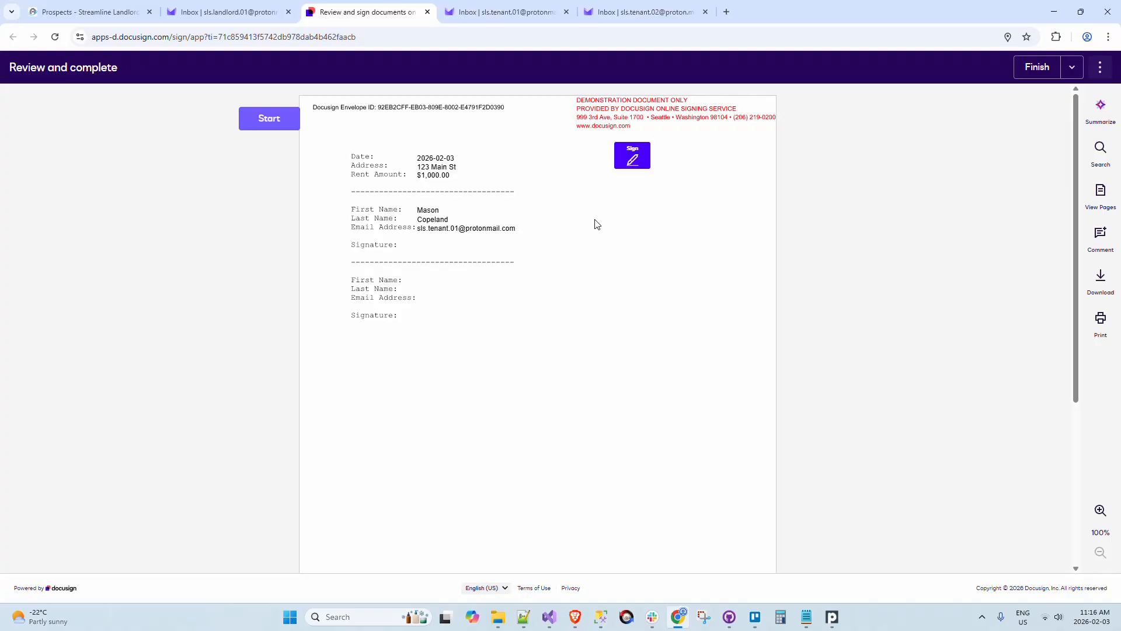
Back in StreamlineLS, check the actions available for the sent LeaseForTwo.pdf in the prospect's documents
{"action": "left_click", "coordinate": [96, 14]}
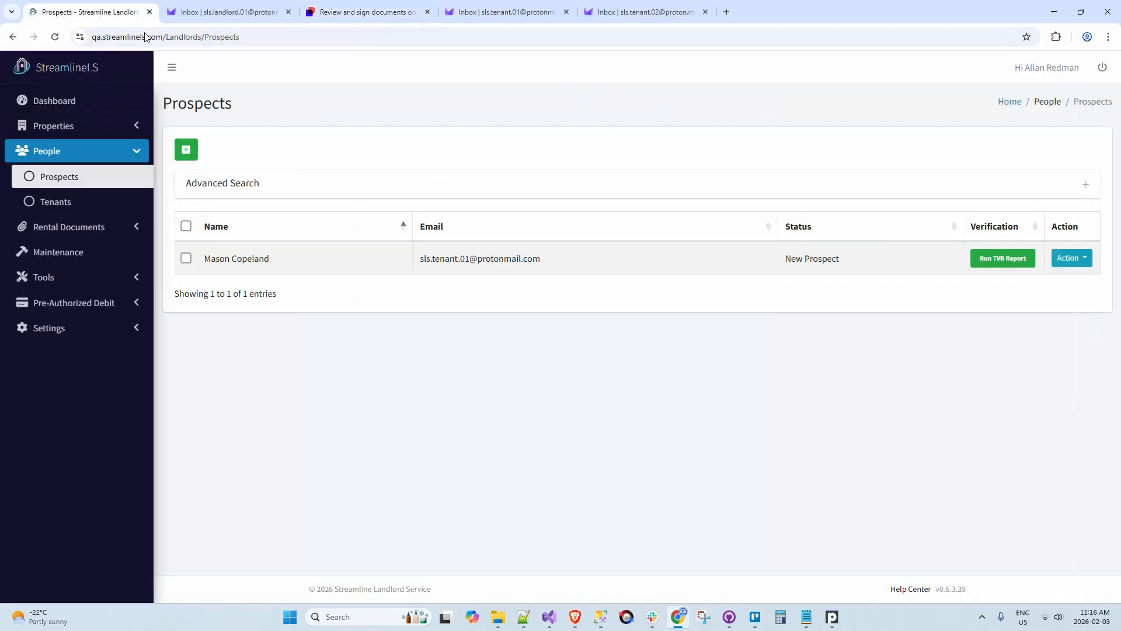
{"action": "left_click", "coordinate": [1072, 258]}
{"action": "left_click", "coordinate": [1055, 227]}
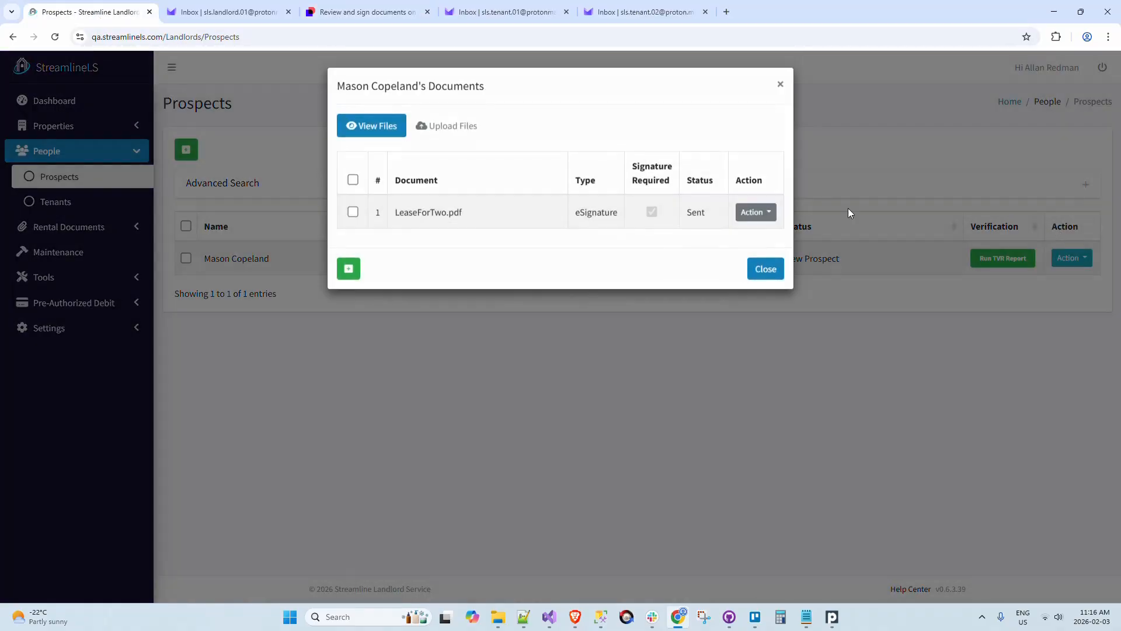
{"action": "left_click", "coordinate": [759, 212]}
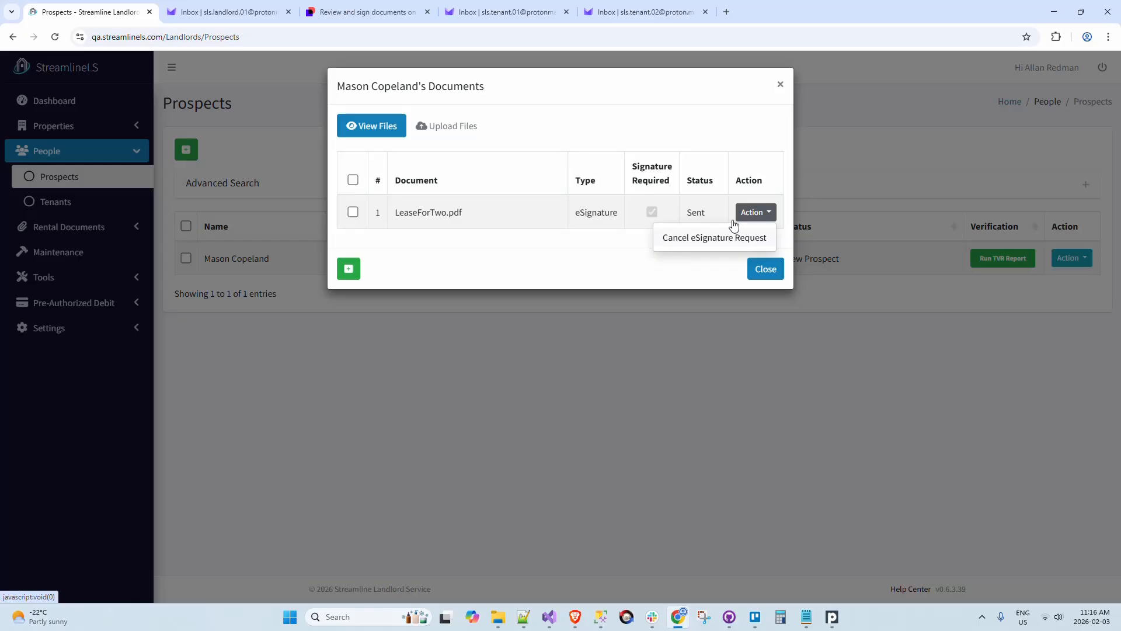
Return to the Docusign document, adopt the landlord's signature in the signature field, and finish signing
{"action": "left_click", "coordinate": [374, 12]}
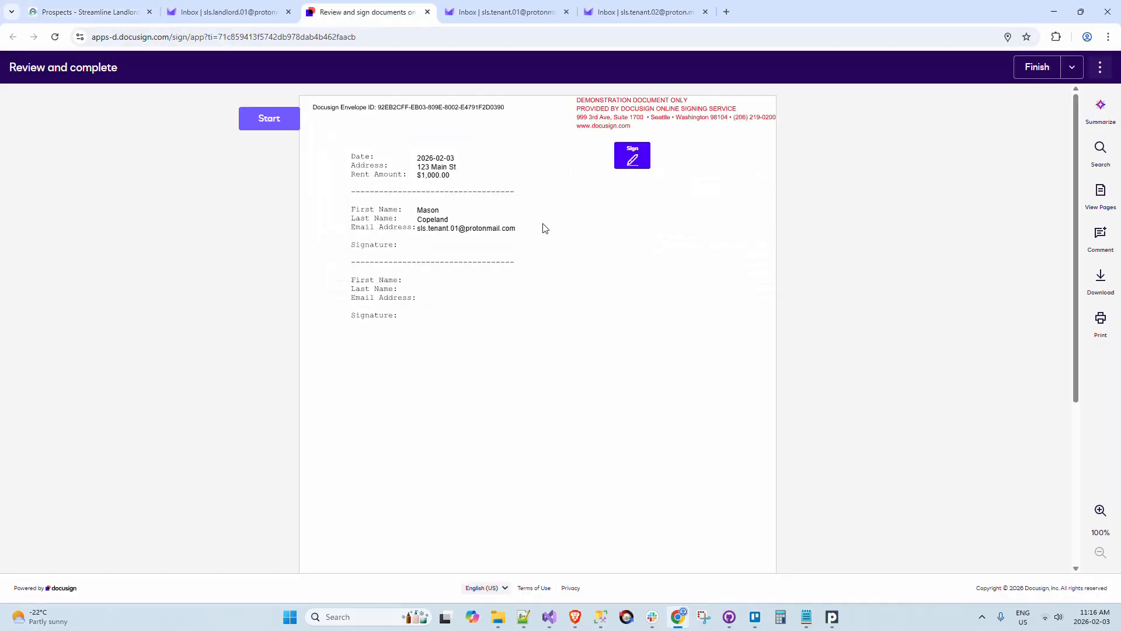
{"action": "left_click", "coordinate": [633, 156]}
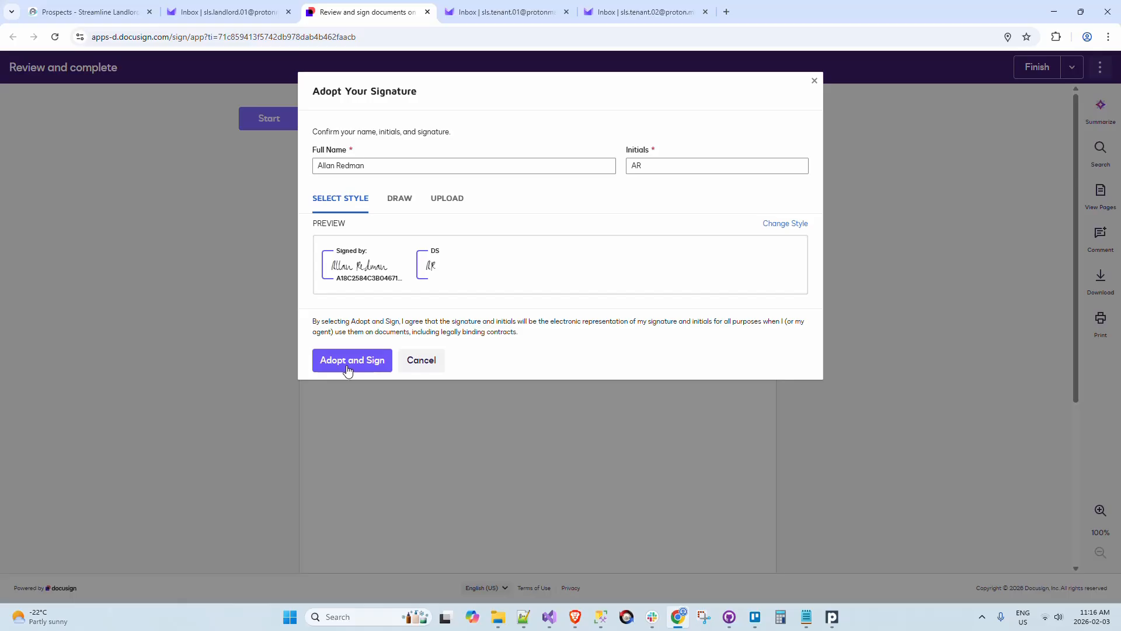
{"action": "left_click", "coordinate": [348, 360]}
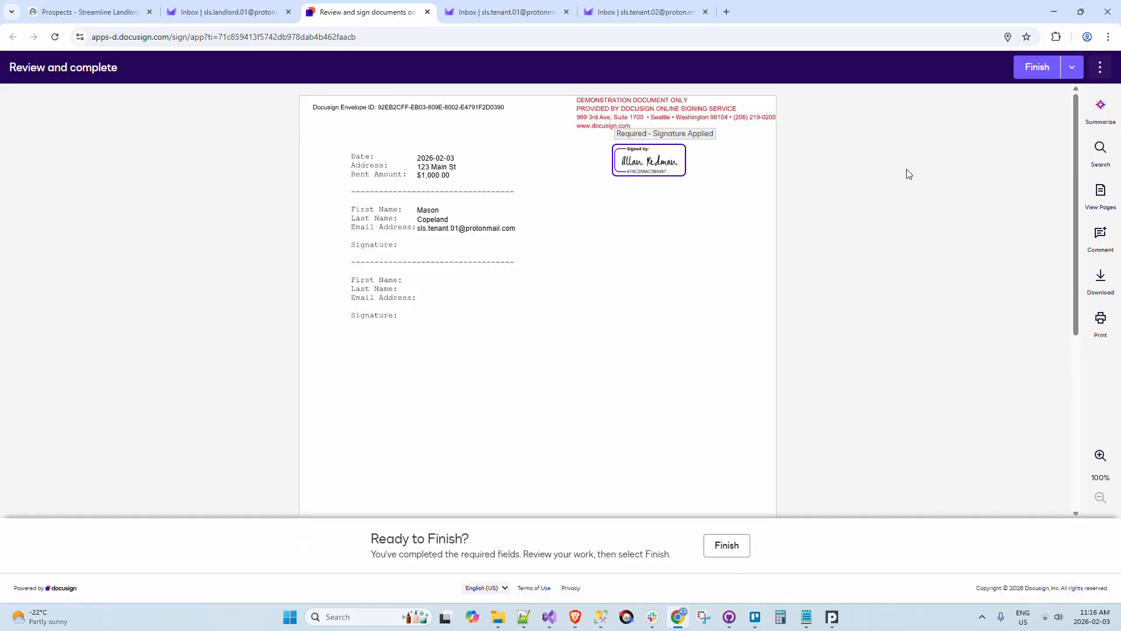
{"action": "left_click", "coordinate": [1037, 70]}
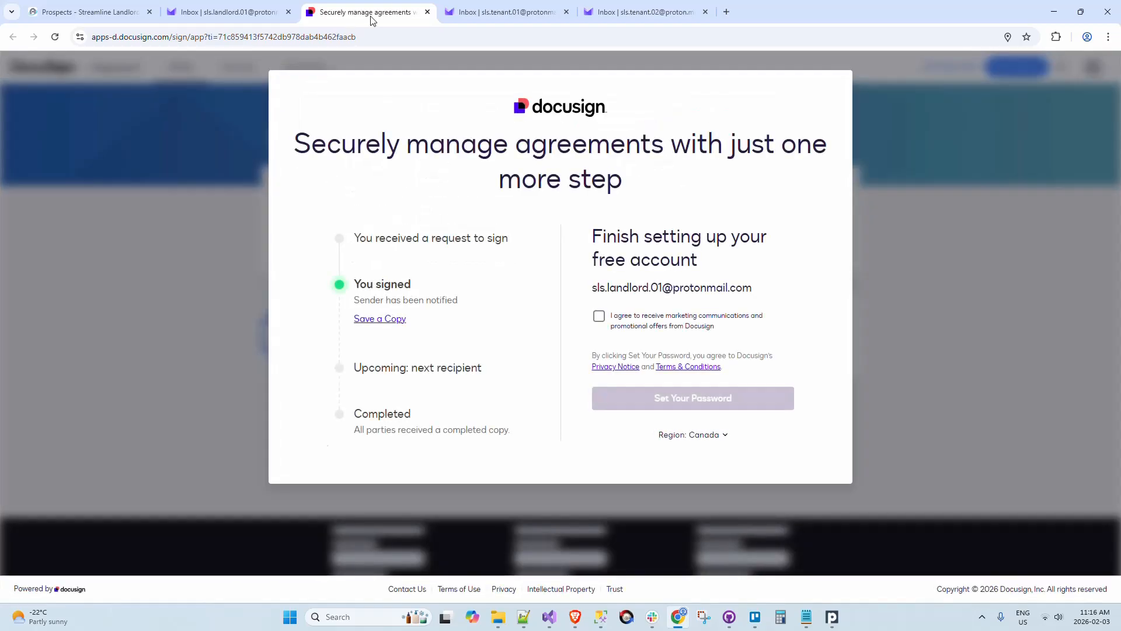
Close the landlord's finished Docusign page and move the Docusign request email in the landlord's inbox to the trash
{"action": "middle_click", "coordinate": [372, 17]}
{"action": "left_click", "coordinate": [232, 16]}
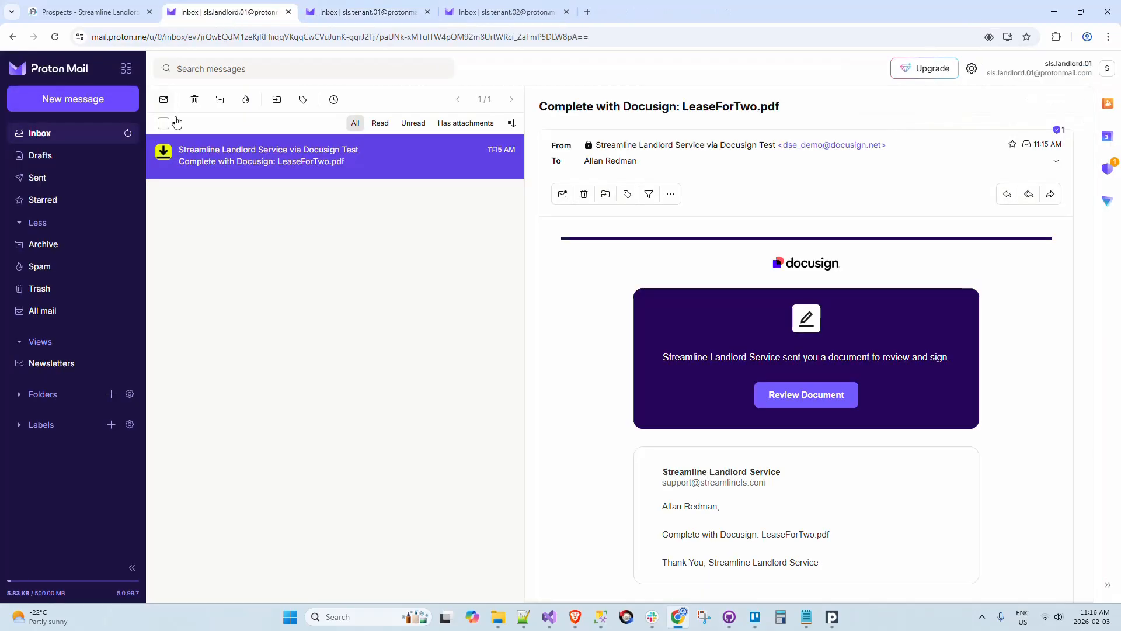
{"action": "left_click", "coordinate": [164, 122]}
{"action": "left_click", "coordinate": [195, 99]}
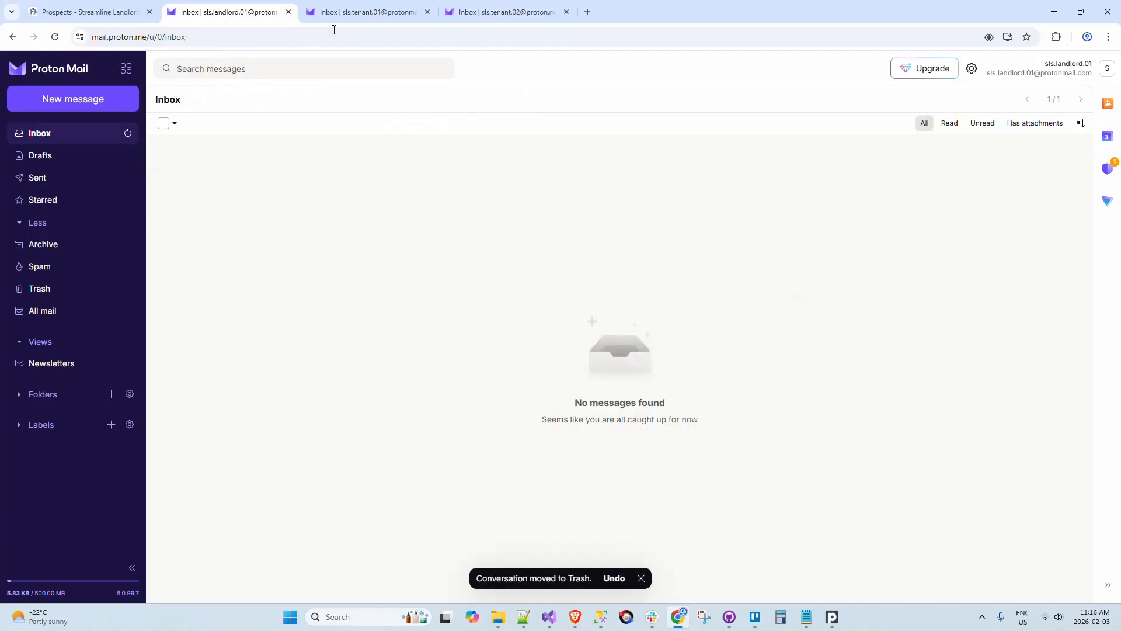
Open the LeaseForTwo.pdf Docusign request from the first tenant's refreshed Proton Mail inbox and agree to use electronic records and signatures
{"action": "left_click", "coordinate": [346, 12]}
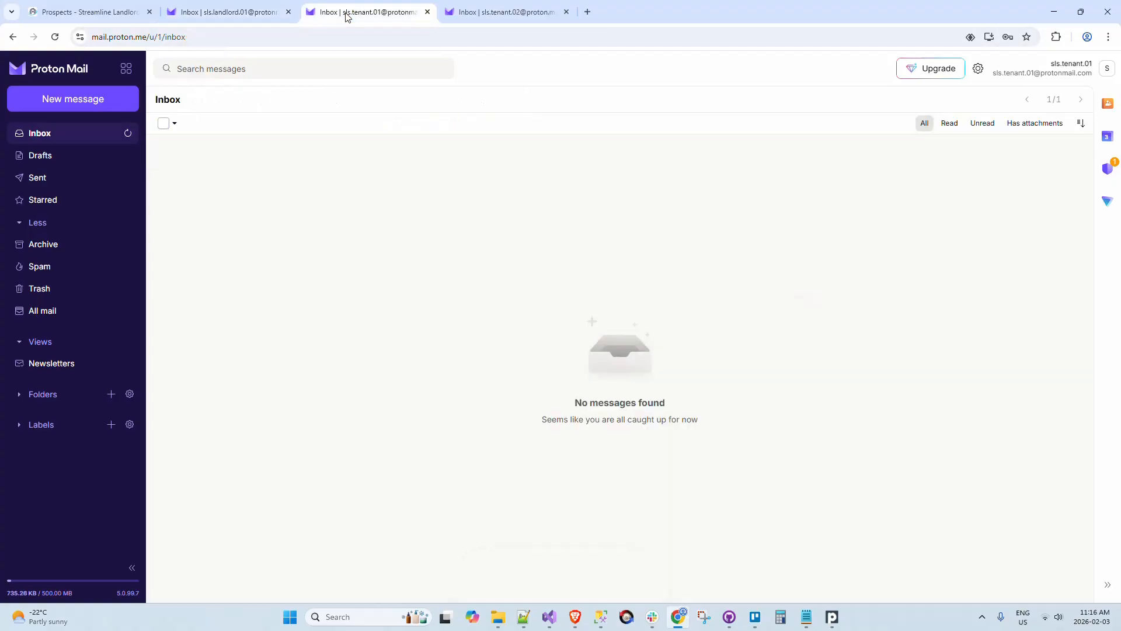
{"action": "left_click", "coordinate": [128, 135]}
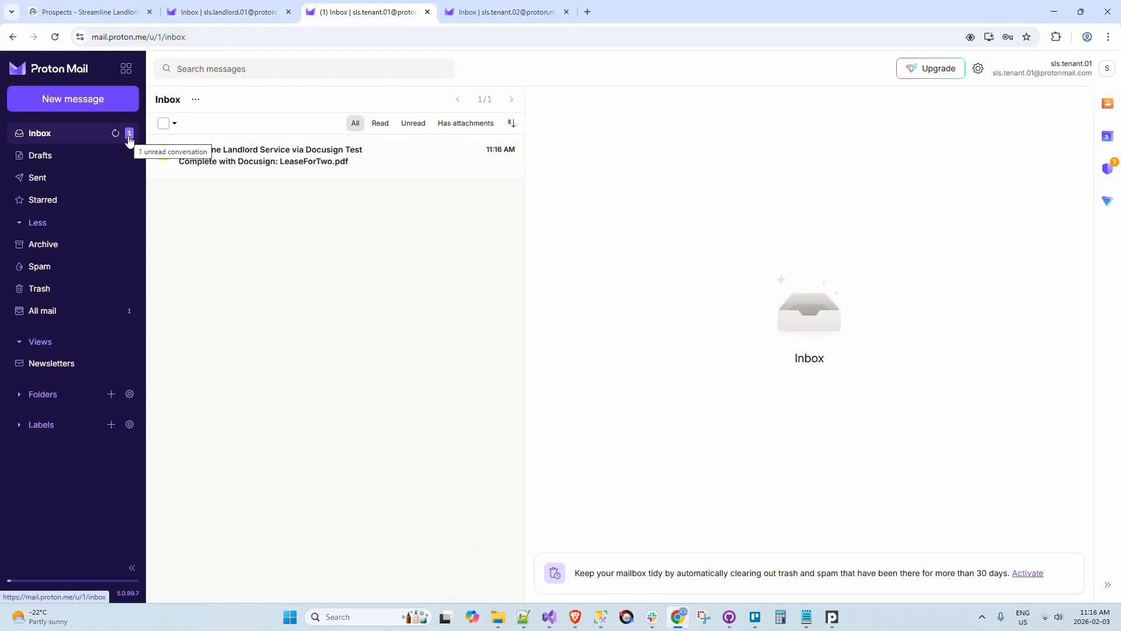
{"action": "left_click", "coordinate": [315, 156]}
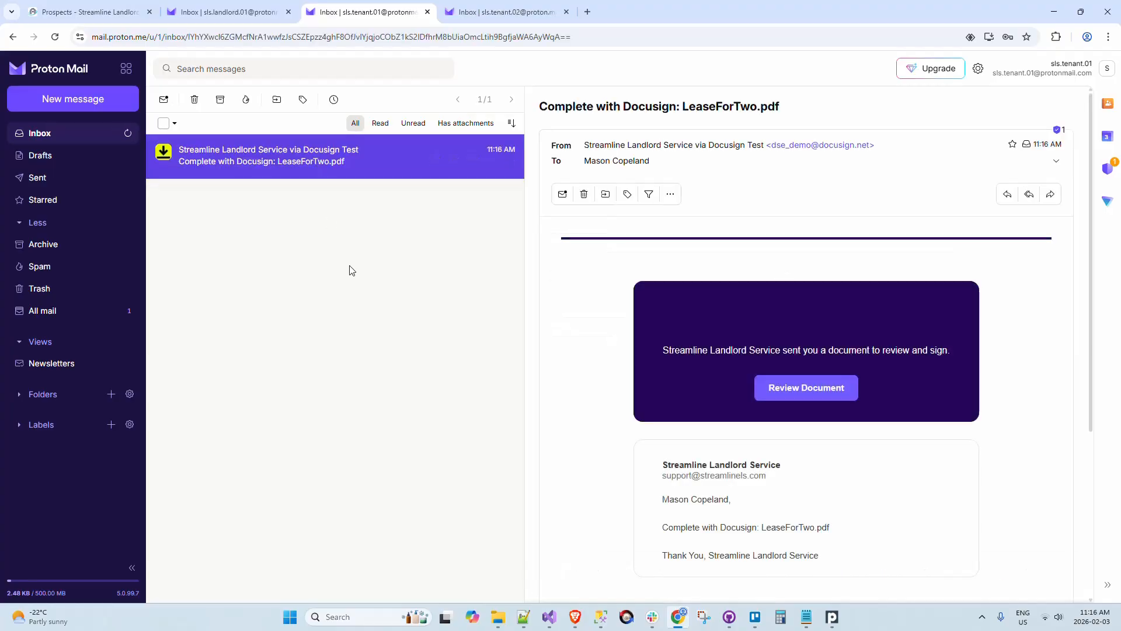
{"action": "left_click", "coordinate": [830, 403]}
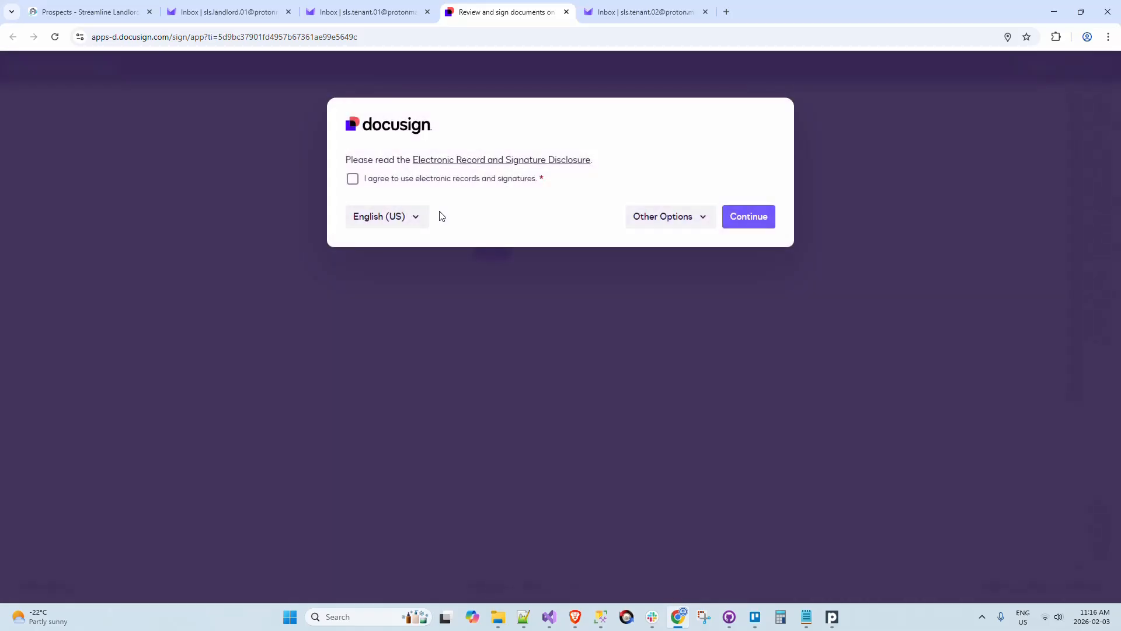
{"action": "left_click", "coordinate": [353, 178]}
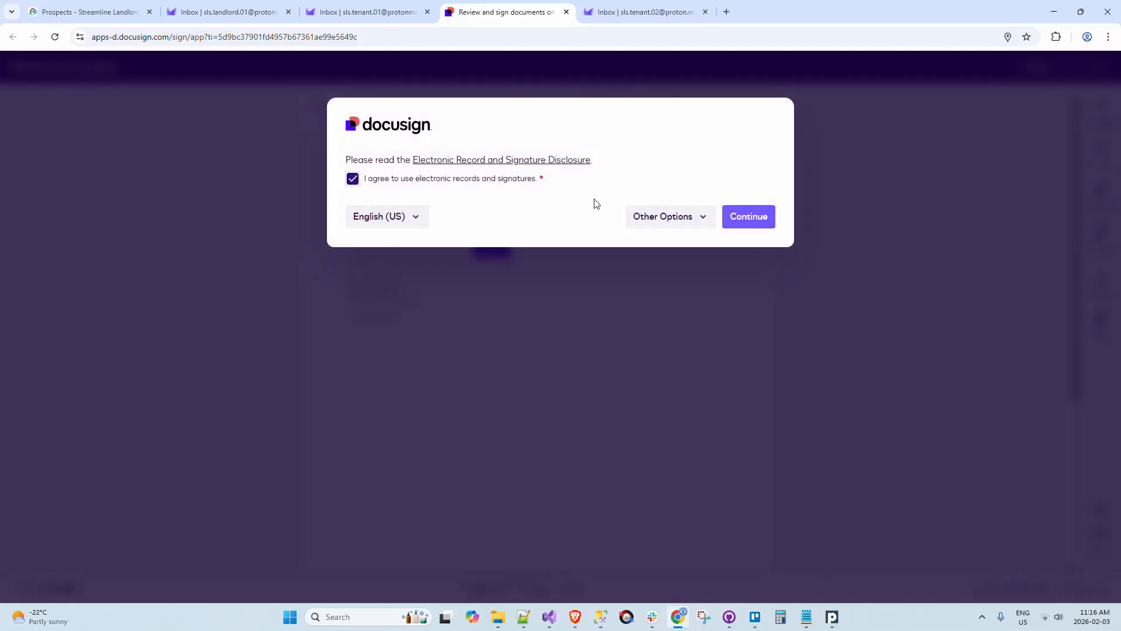
{"action": "left_click", "coordinate": [747, 221]}
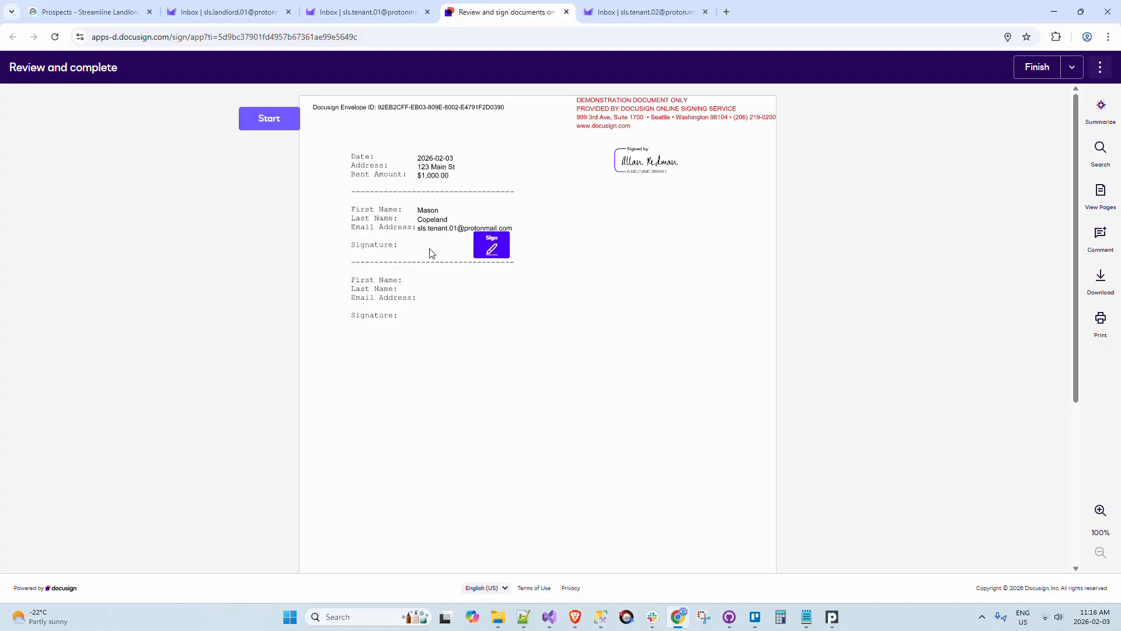
Adopt the tenant's signature in the lease's signature field and finish signing
{"action": "left_click", "coordinate": [492, 250]}
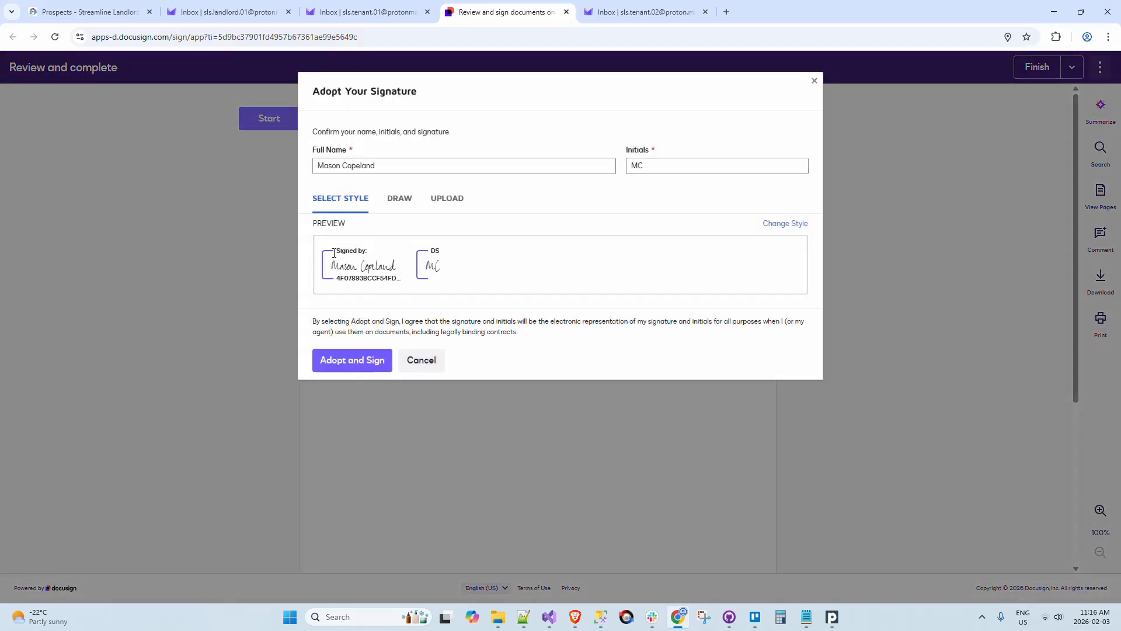
{"action": "left_click", "coordinate": [368, 362]}
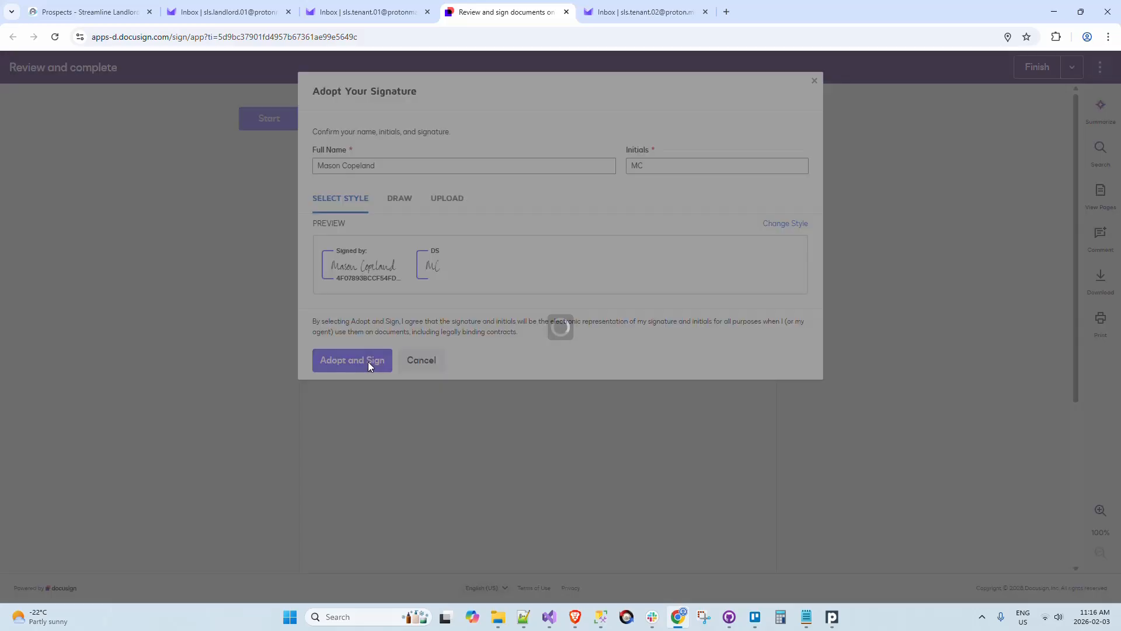
{"action": "left_click", "coordinate": [1038, 70]}
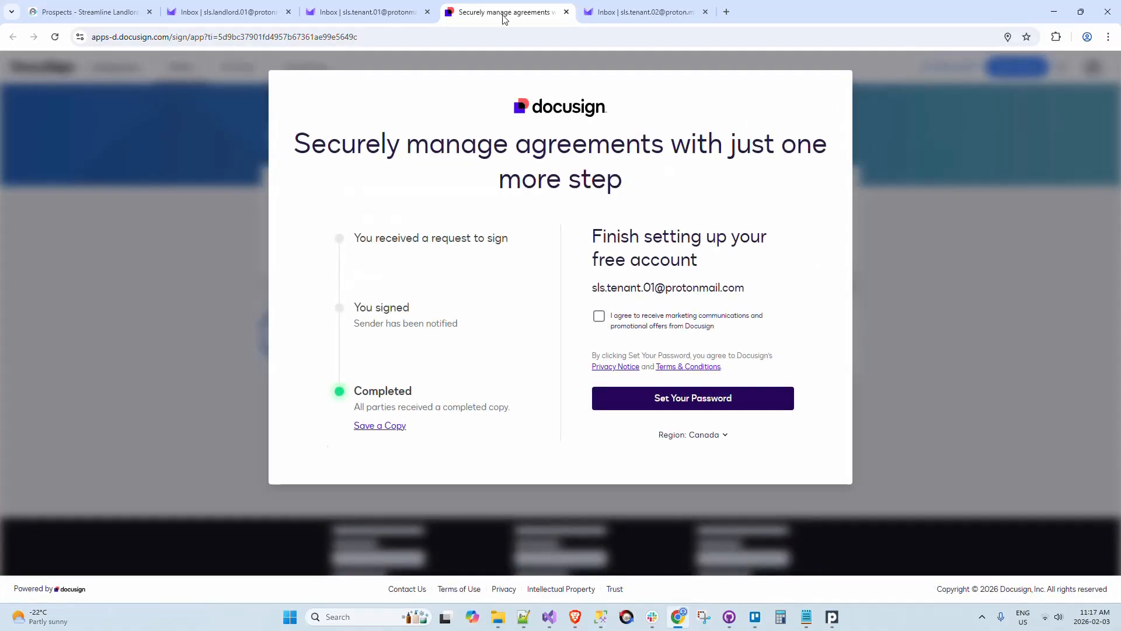
Close the tenant's finished Docusign page and move the Docusign request email in the tenant's inbox to the trash
{"action": "middle_click", "coordinate": [506, 20]}
{"action": "left_click", "coordinate": [163, 123]}
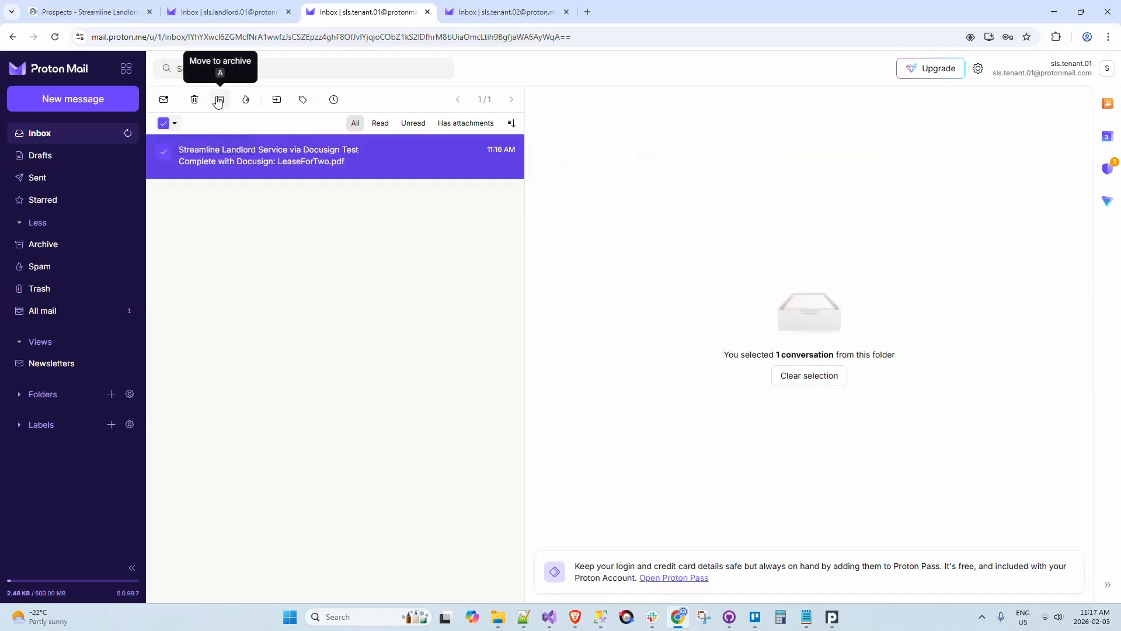
{"action": "left_click", "coordinate": [194, 100]}
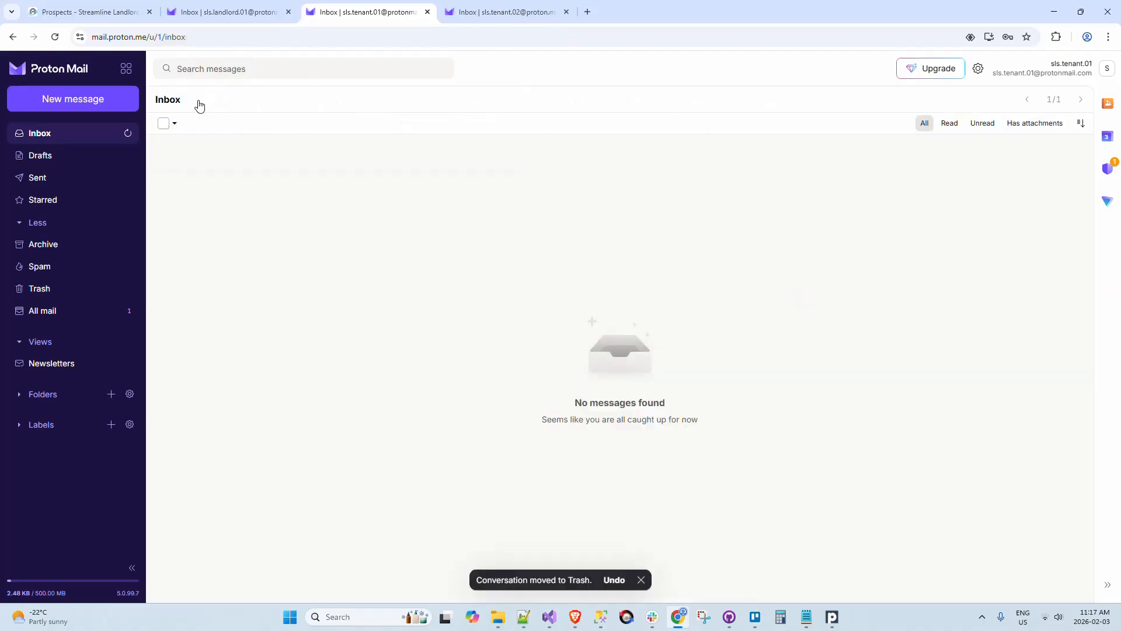
Check the landlord's inbox, and in StreamlineLS reload the prospect's documents to examine the status and available actions of LeaseForTwo.pdf
{"action": "left_click", "coordinate": [228, 17]}
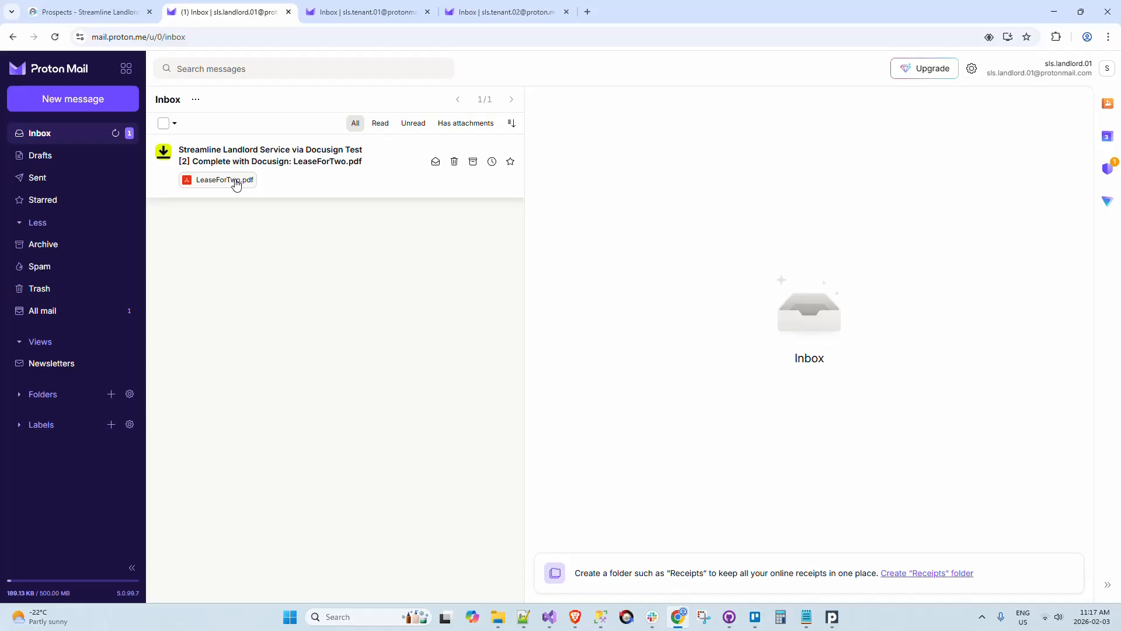
{"action": "left_click", "coordinate": [108, 16]}
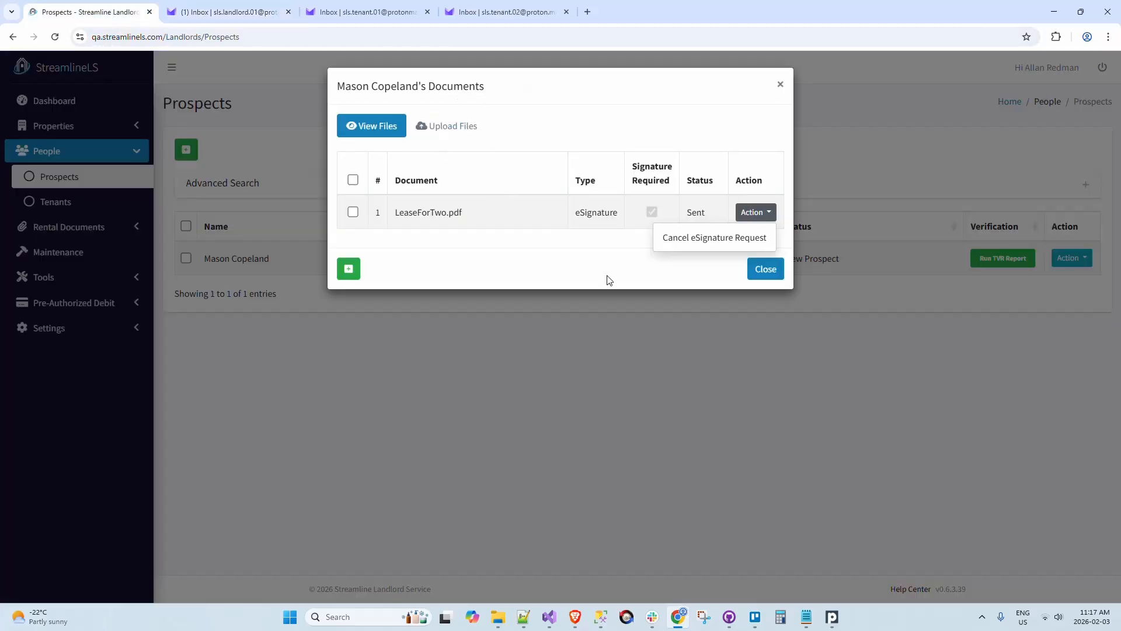
{"action": "left_click", "coordinate": [588, 351]}
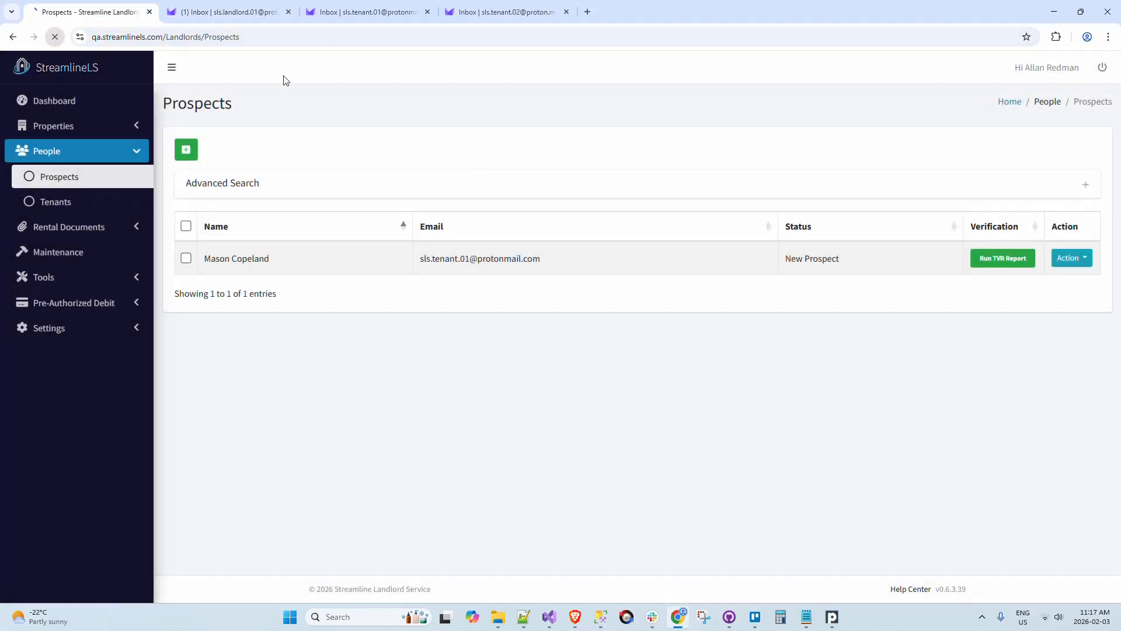
{"action": "left_click", "coordinate": [1072, 257]}
{"action": "left_click", "coordinate": [1069, 233]}
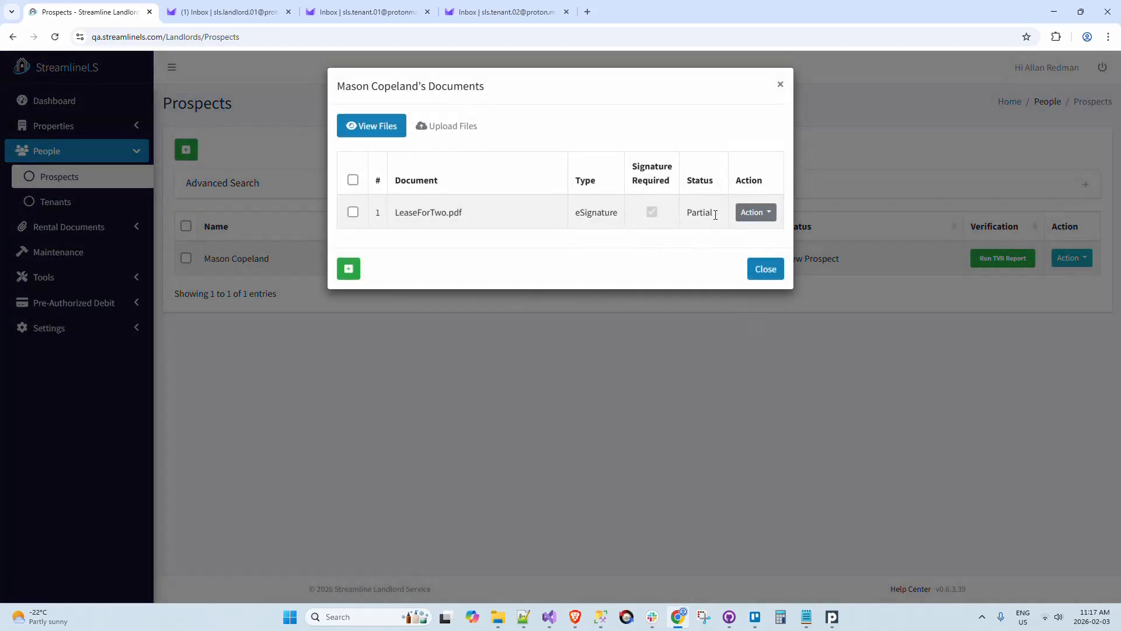
{"action": "left_click", "coordinate": [764, 213]}
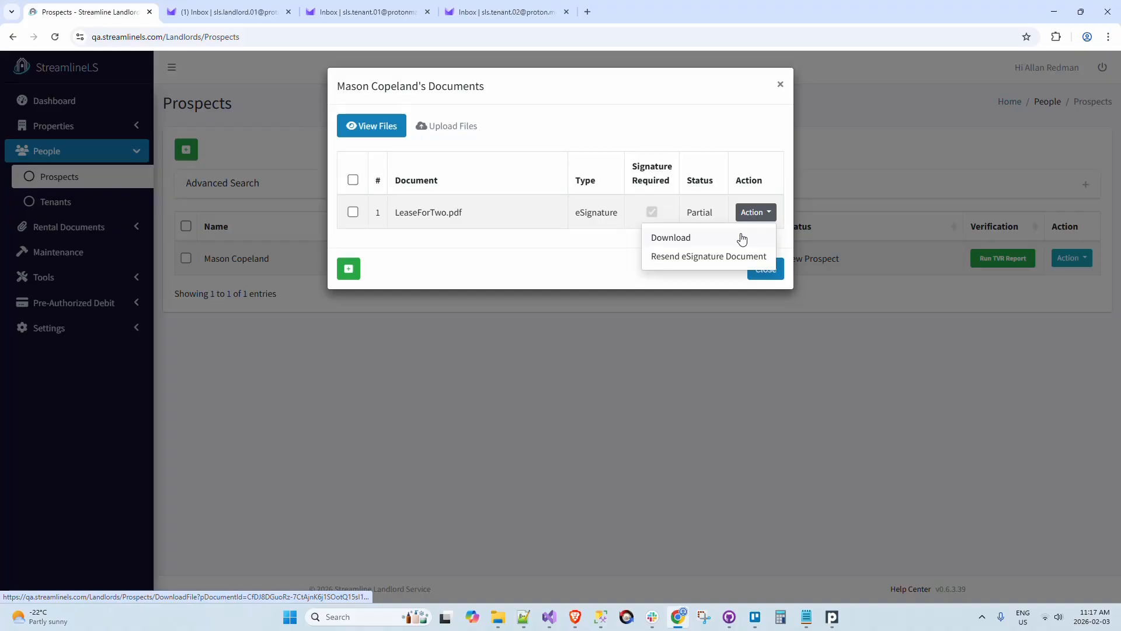
{"action": "left_click", "coordinate": [545, 385]}
Check the landlord's and tenant's inboxes for completion emails and read the landlord's "eSignature Document Completed" message
{"action": "left_click", "coordinate": [232, 12]}
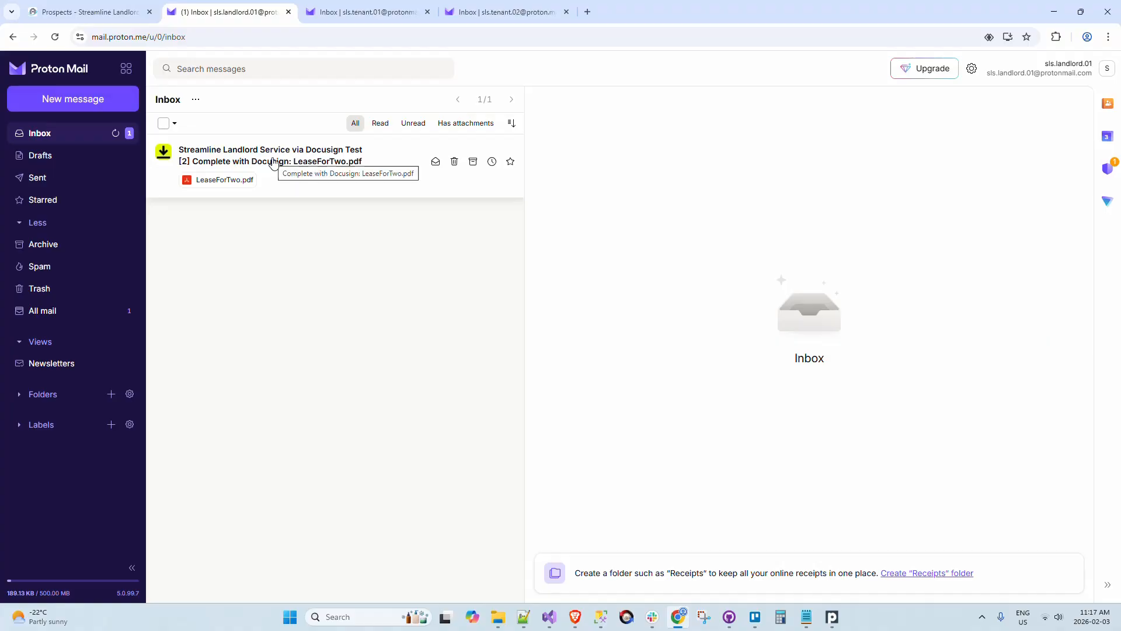
{"action": "left_click", "coordinate": [357, 13]}
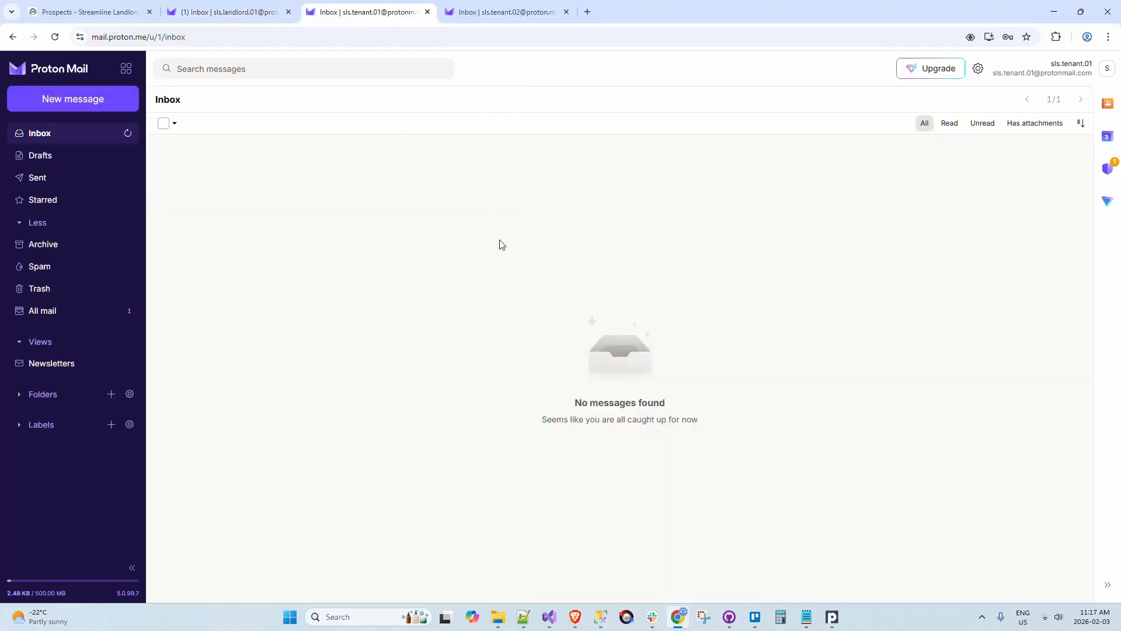
{"action": "left_click", "coordinate": [127, 134]}
{"action": "left_click", "coordinate": [66, 13]}
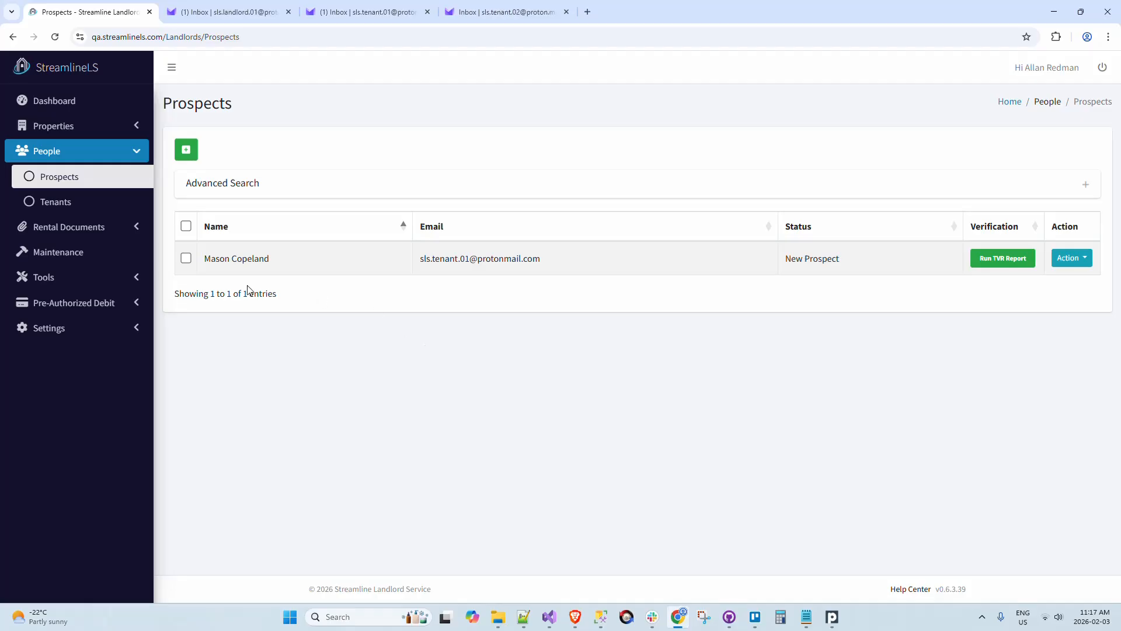
{"action": "left_click", "coordinate": [1076, 258]}
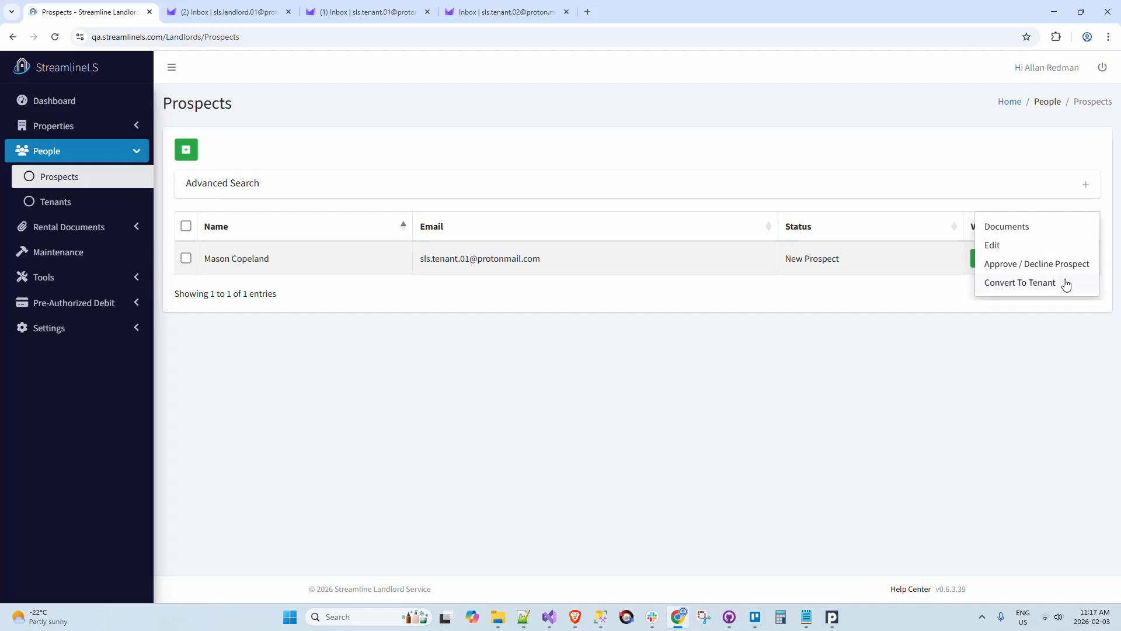
{"action": "left_click", "coordinate": [501, 339]}
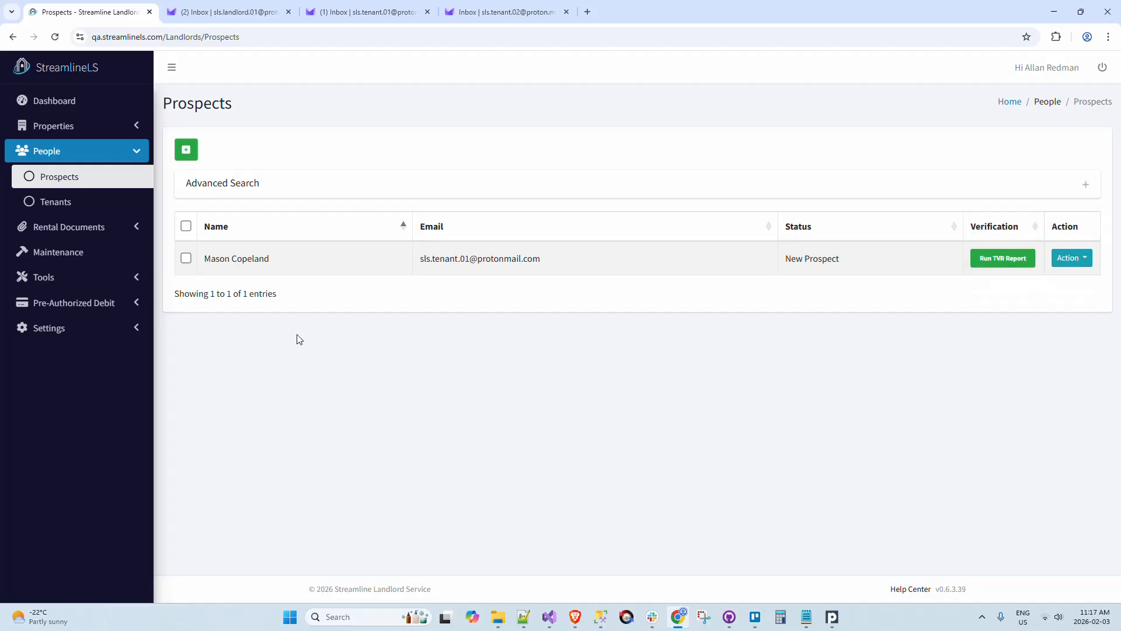
{"action": "left_click", "coordinate": [244, 13]}
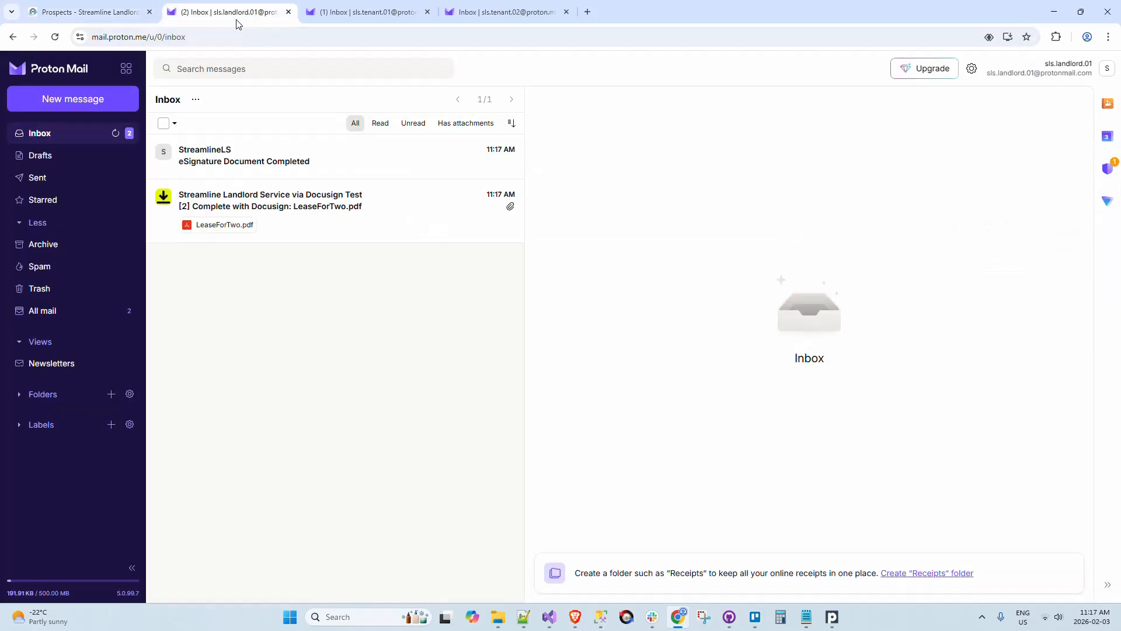
{"action": "left_click", "coordinate": [269, 160]}
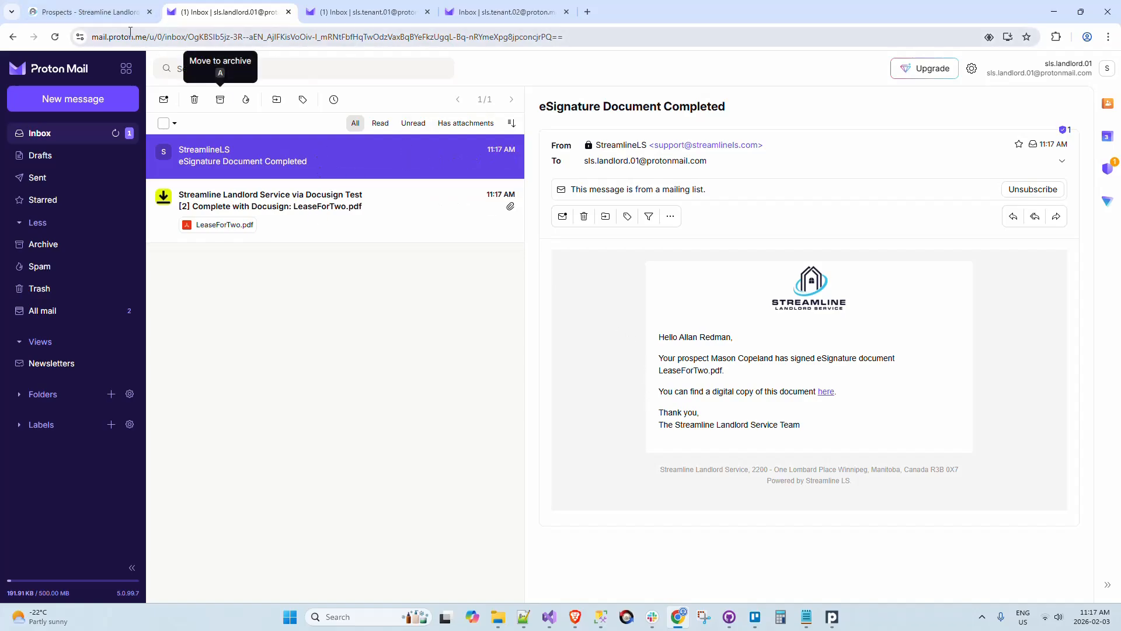
Download the completed LeaseForTwo.pdf from the prospect's documents in StreamlineLS, review the signed PDF, and close the documents
{"action": "left_click", "coordinate": [115, 17]}
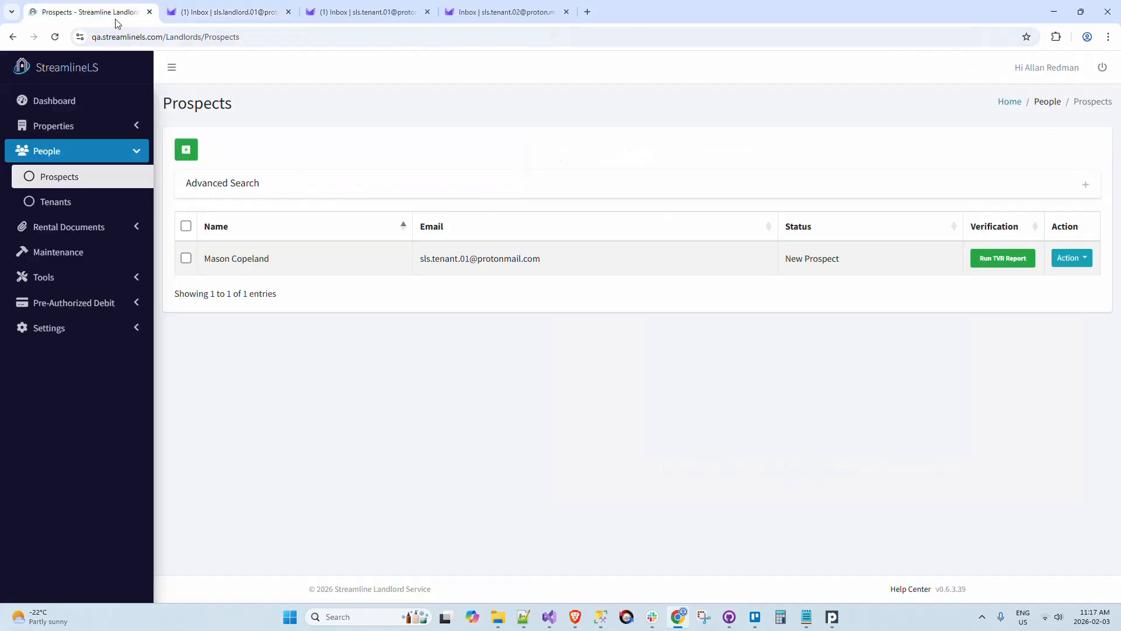
{"action": "left_click", "coordinate": [1071, 258]}
{"action": "left_click", "coordinate": [1039, 234]}
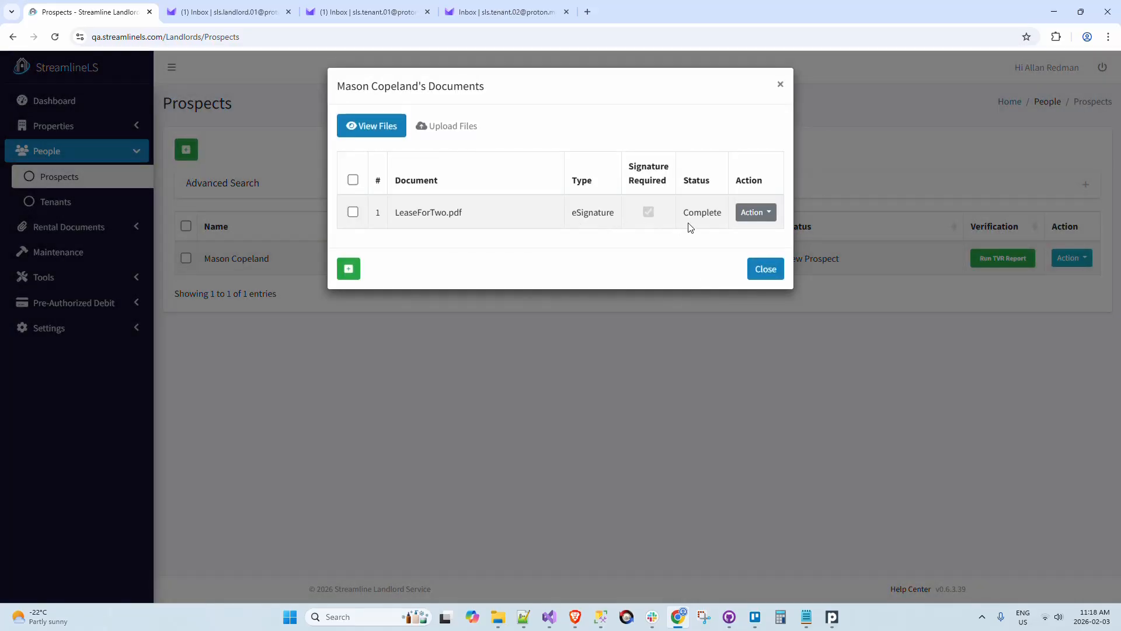
{"action": "left_click", "coordinate": [763, 214]}
{"action": "left_click", "coordinate": [724, 241]}
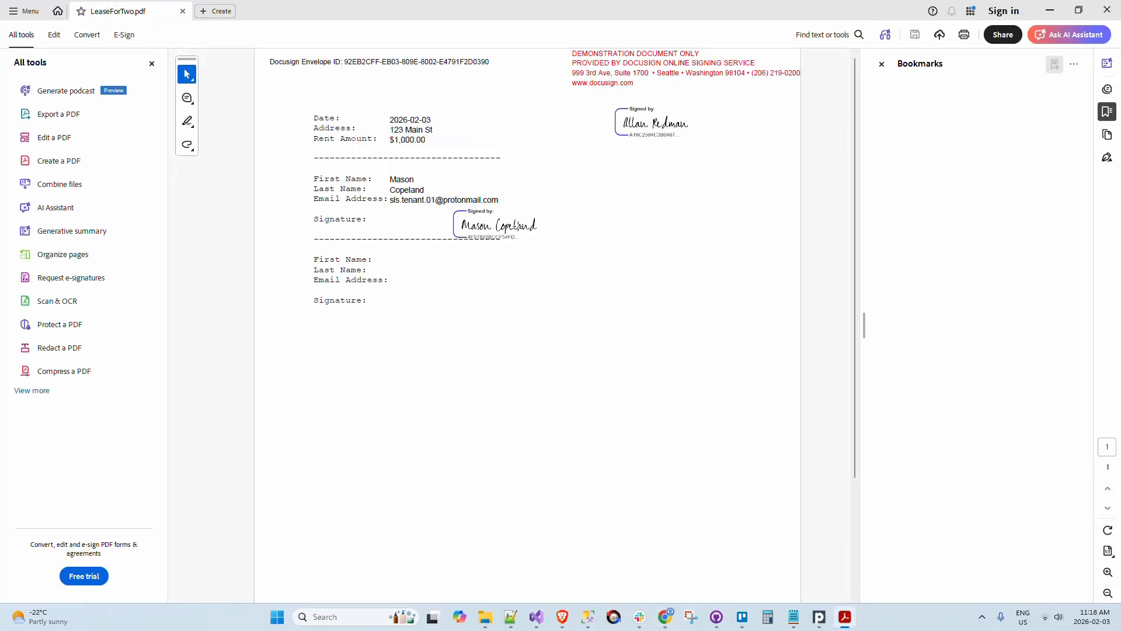
{"action": "left_click", "coordinate": [1107, 10]}
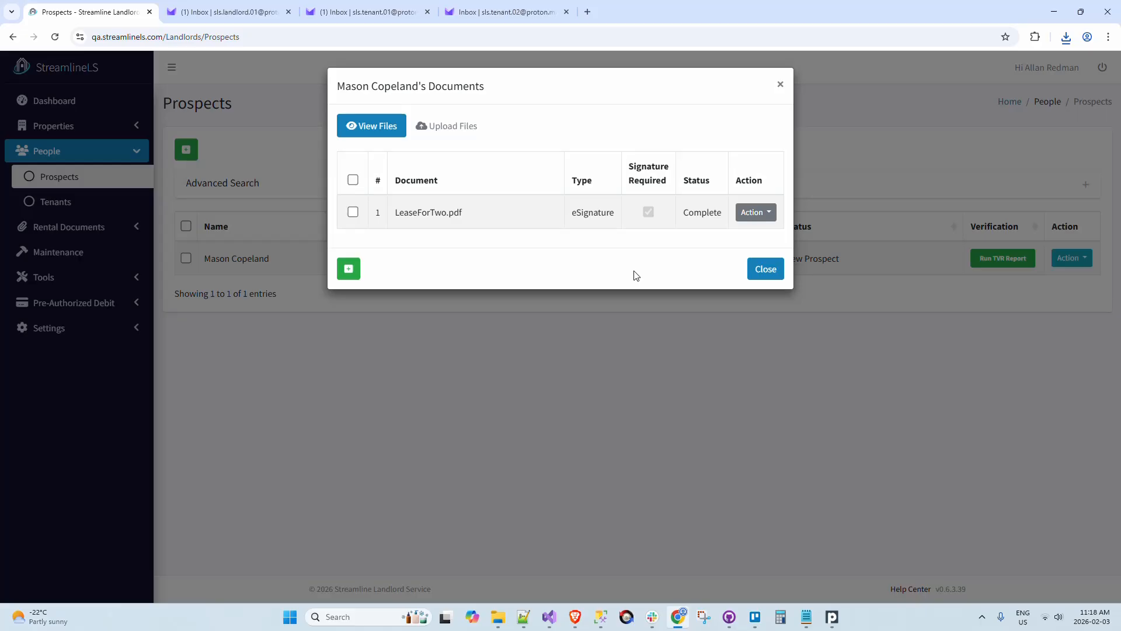
{"action": "left_click", "coordinate": [766, 269]}
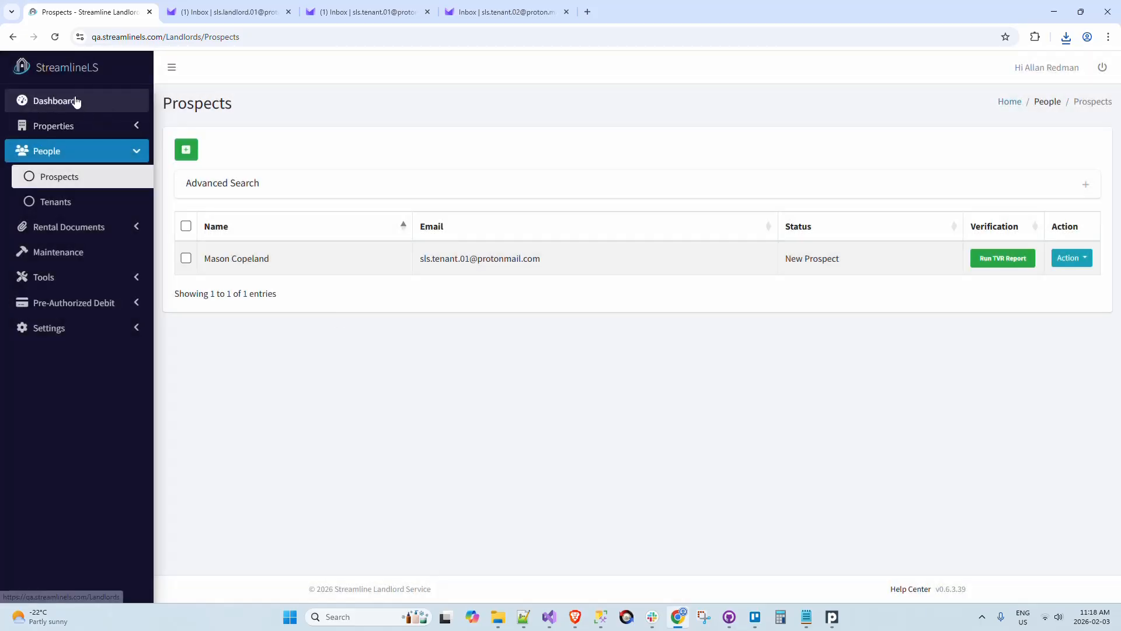
Review the tenants list from the dashboard, and open the documents page of the active two-tenant rental agreement
{"action": "left_click", "coordinate": [76, 102]}
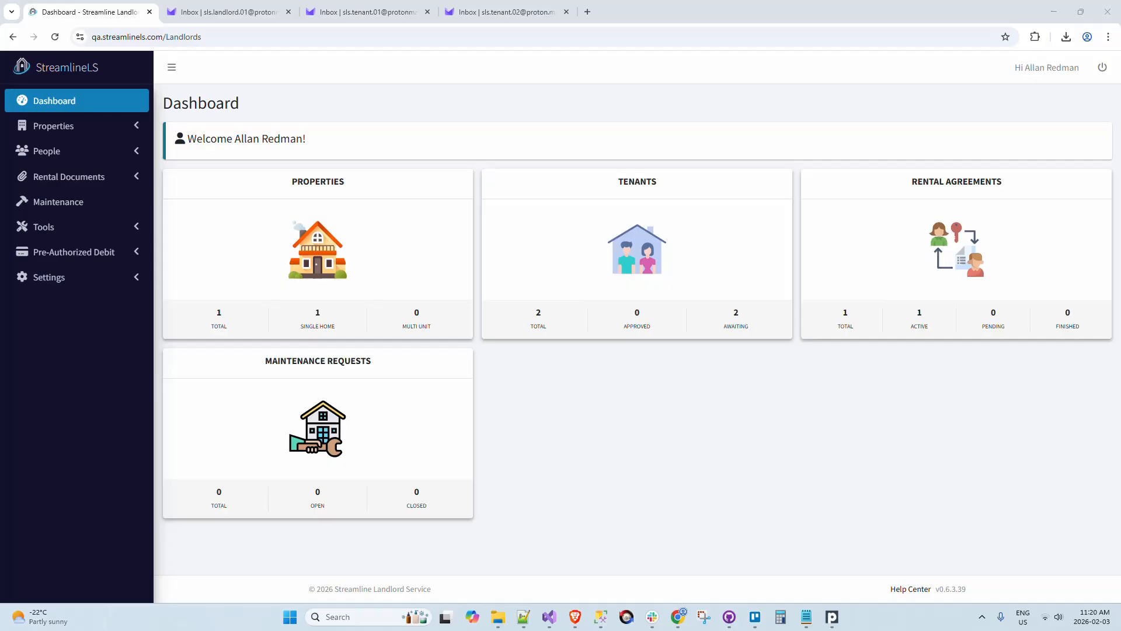
{"action": "left_click", "coordinate": [675, 261]}
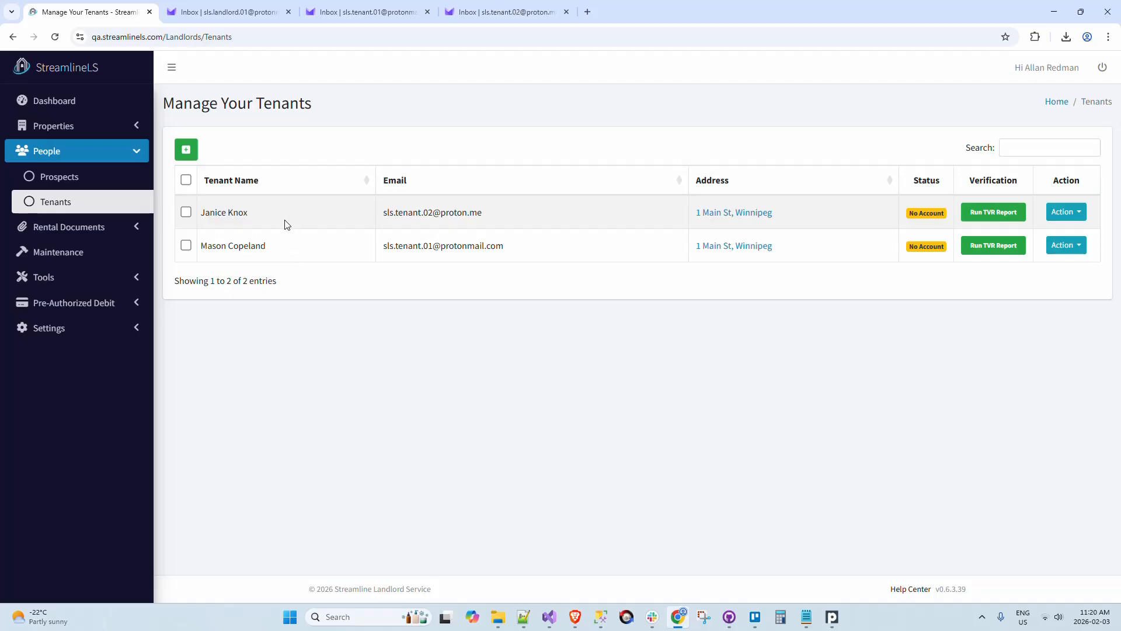
{"action": "left_click", "coordinate": [117, 229]}
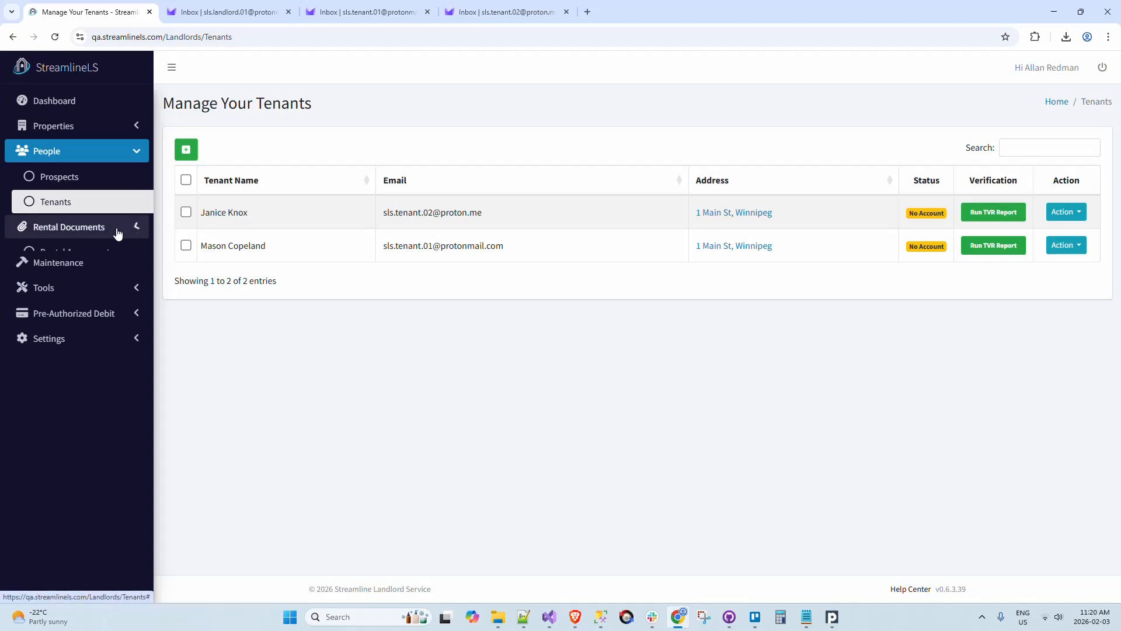
{"action": "left_click", "coordinate": [111, 252]}
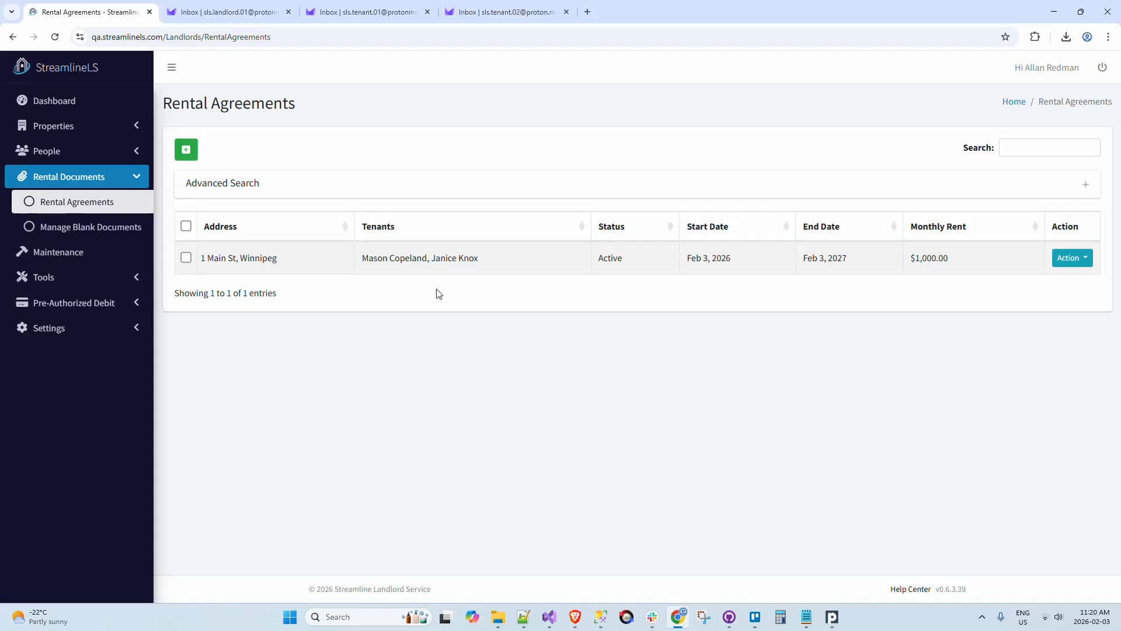
{"action": "left_click", "coordinate": [1086, 263]}
{"action": "left_click", "coordinate": [1084, 302]}
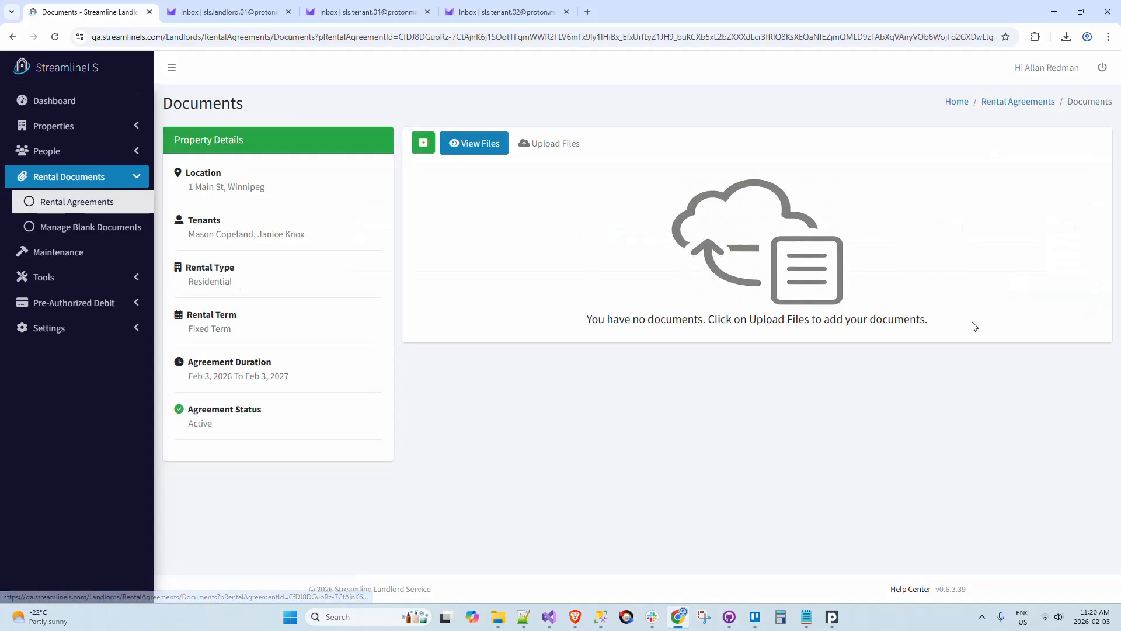
Attach the LeaseForTwo.pdf eSignature document to the rental agreement
{"action": "left_click", "coordinate": [424, 144]}
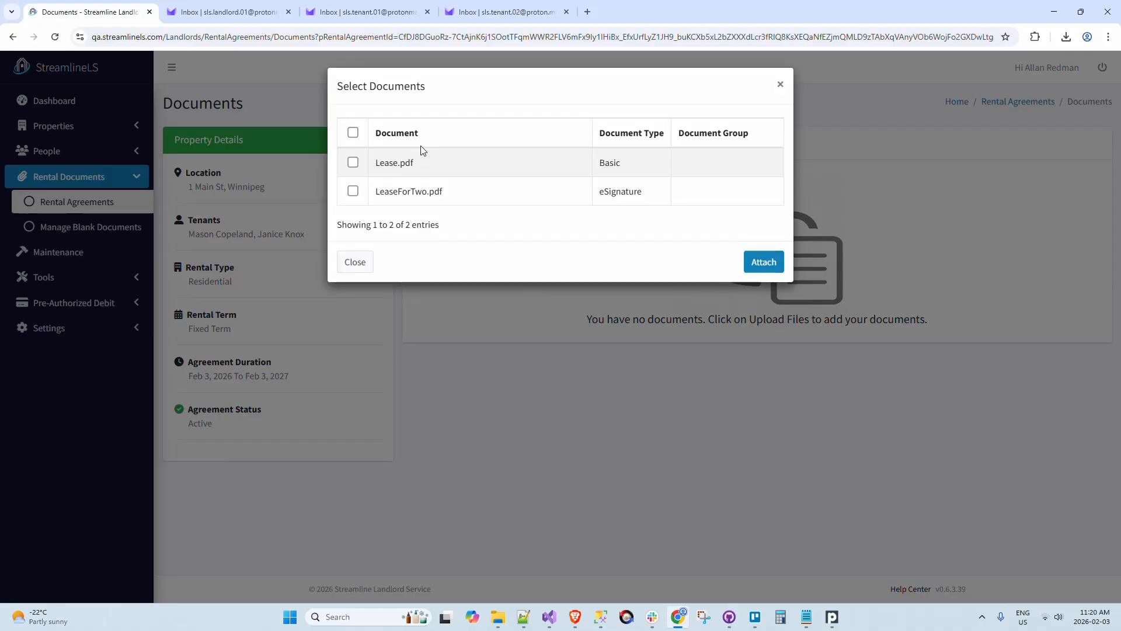
{"action": "left_click", "coordinate": [353, 191]}
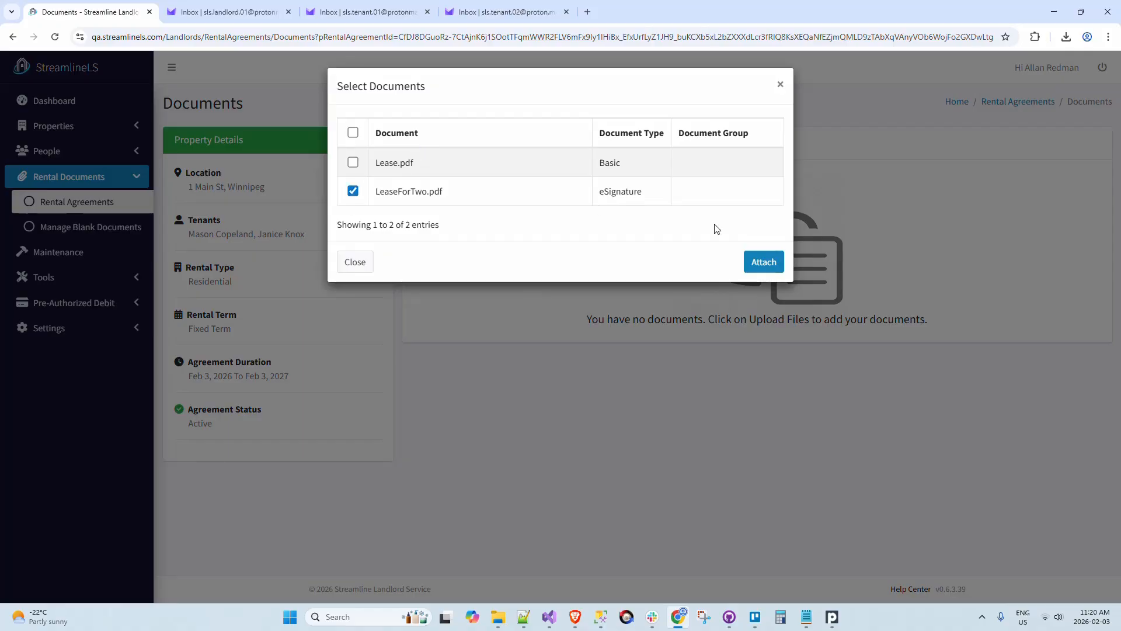
{"action": "left_click", "coordinate": [753, 262]}
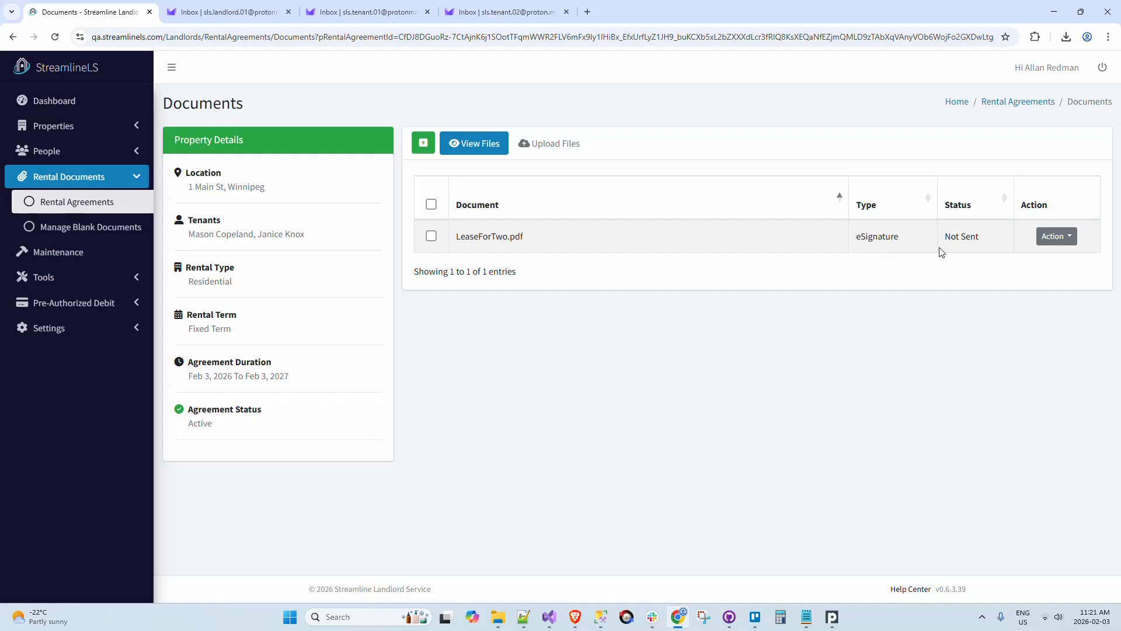
Review the prefilled date, address, rent and tenant details for LeaseForTwo.pdf, and send it for eSignature
{"action": "left_click", "coordinate": [1054, 238]}
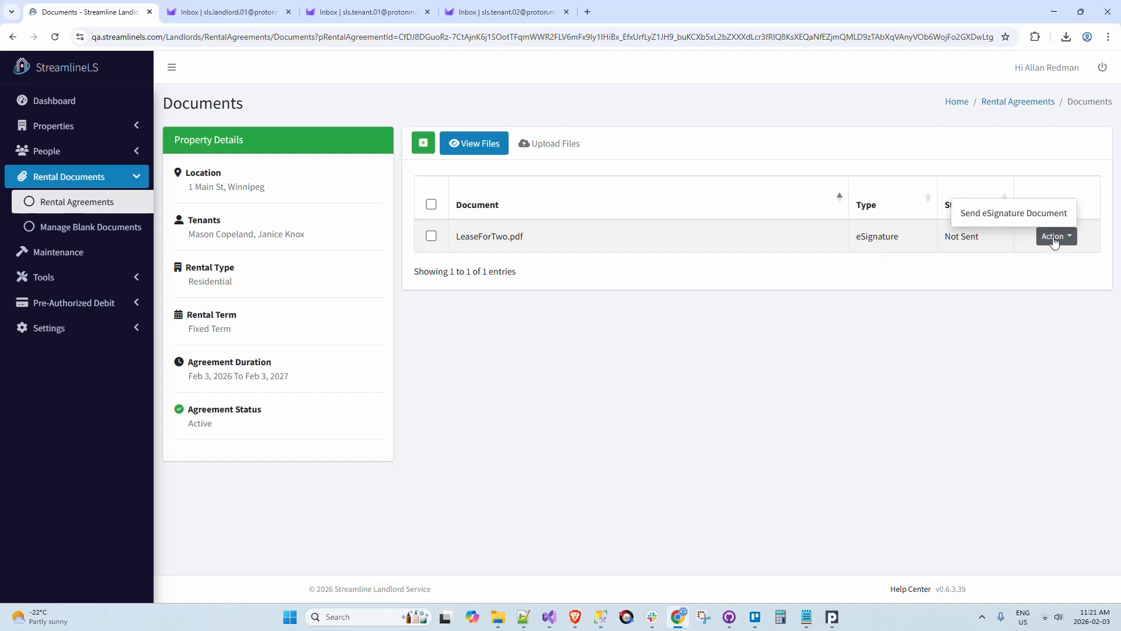
{"action": "left_click", "coordinate": [1038, 220]}
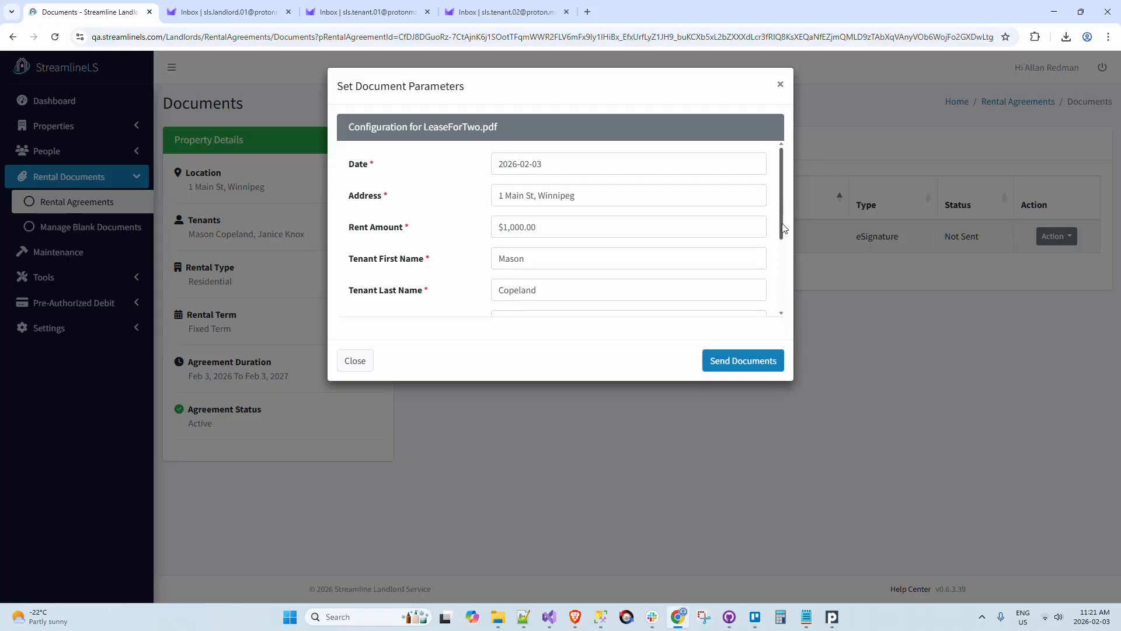
{"action": "left_click", "coordinate": [564, 167]}
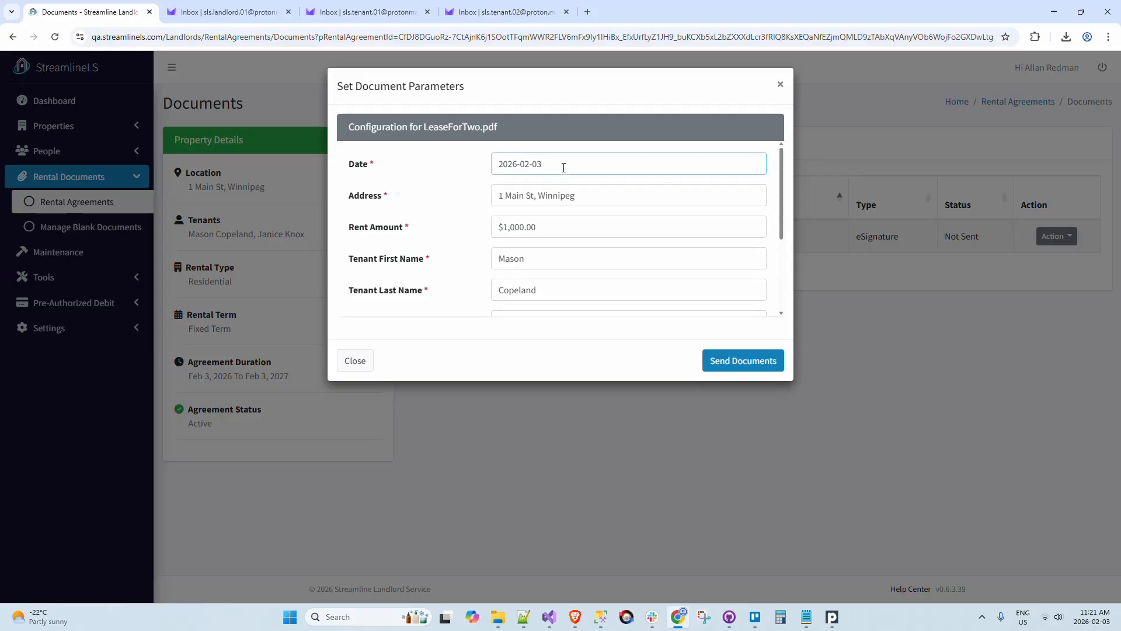
{"action": "left_click", "coordinate": [598, 194]}
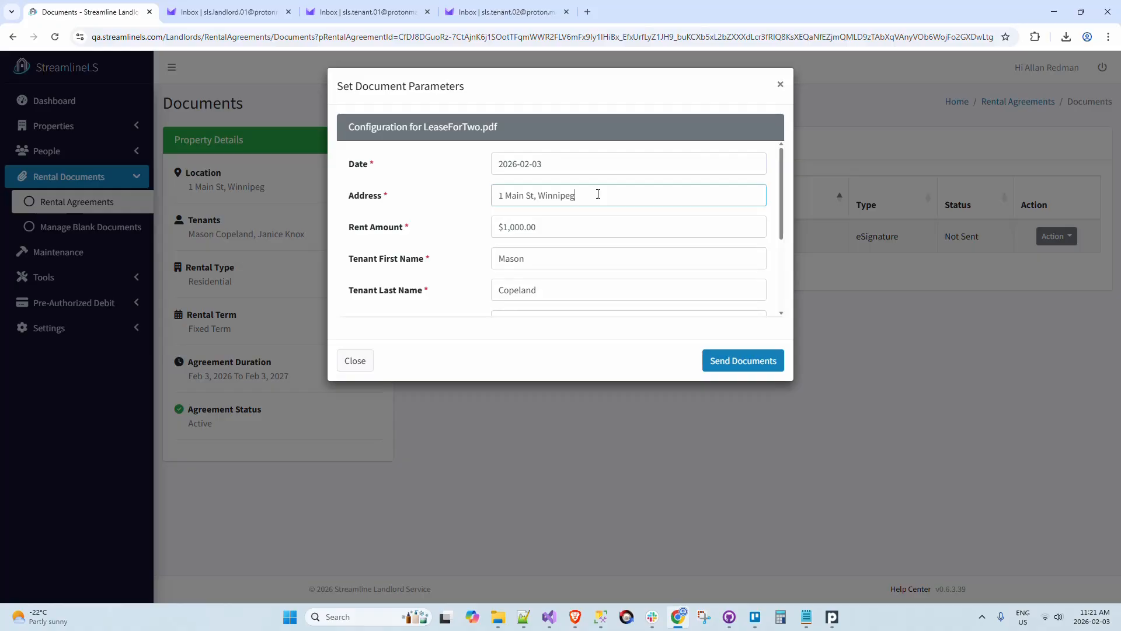
{"action": "left_click", "coordinate": [590, 230]}
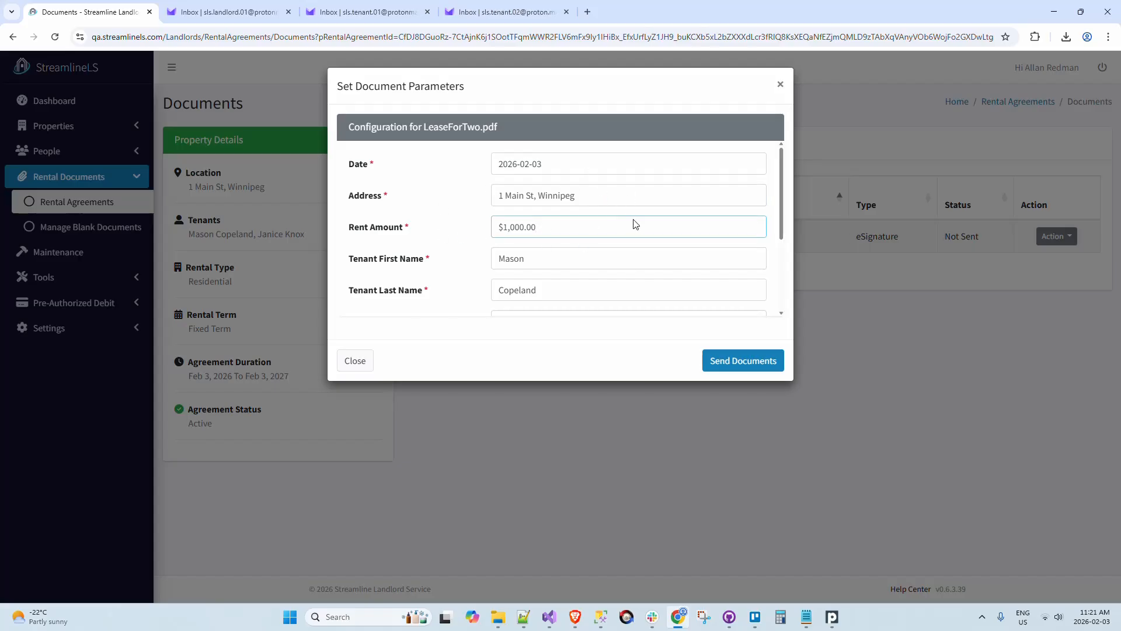
{"action": "left_click_drag", "start_coordinate": [784, 226], "coordinate": [784, 276]}
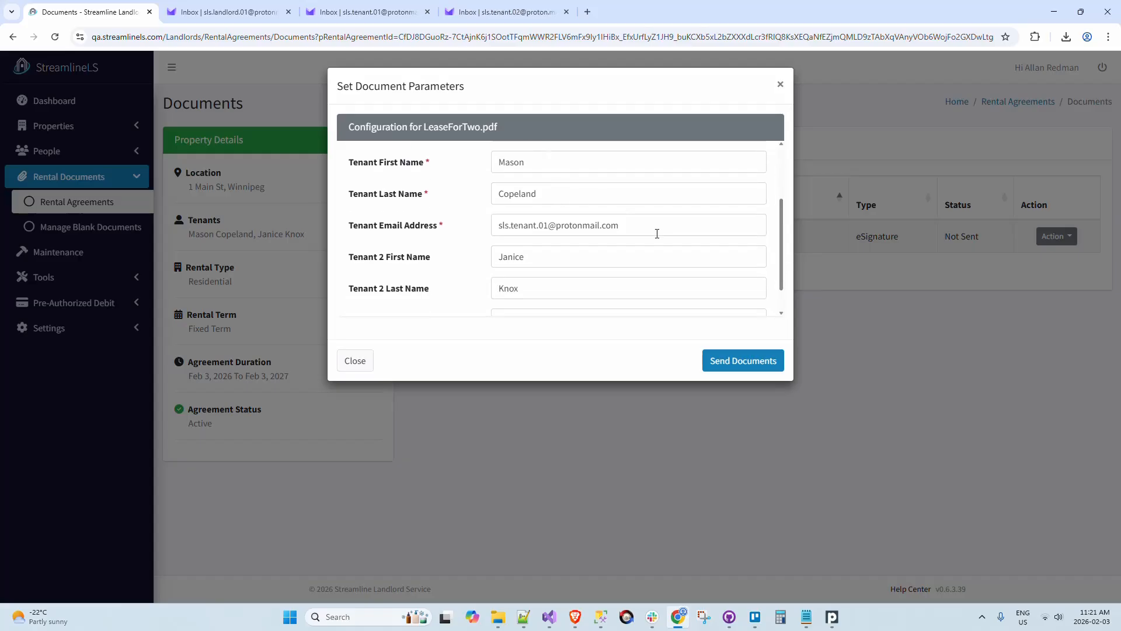
{"action": "left_click_drag", "start_coordinate": [784, 270], "coordinate": [784, 288]}
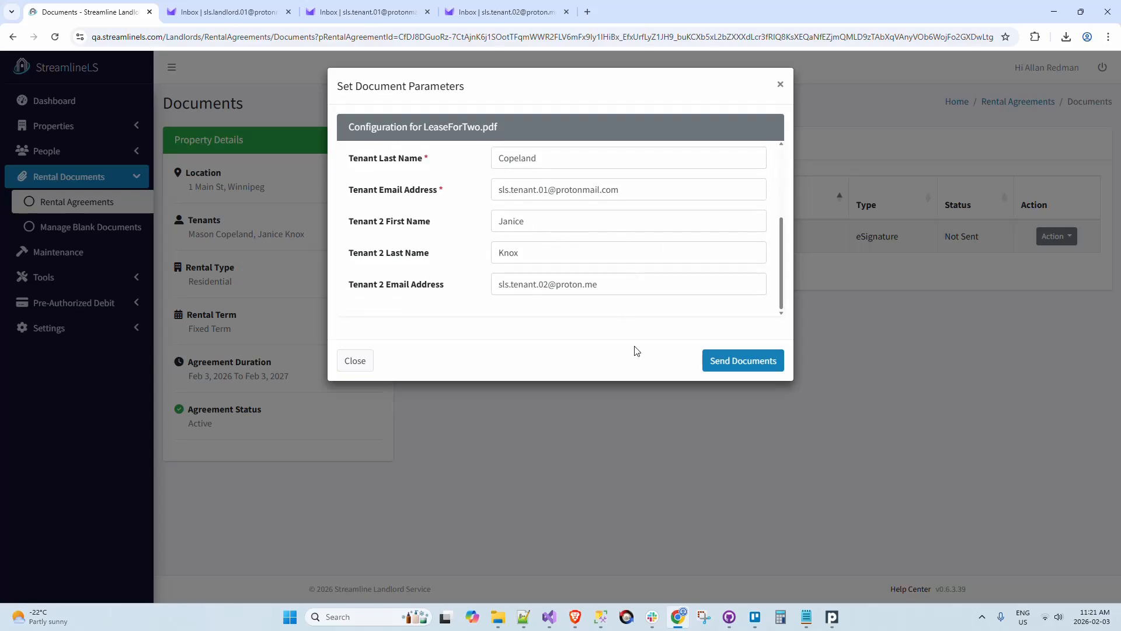
{"action": "left_click", "coordinate": [739, 362]}
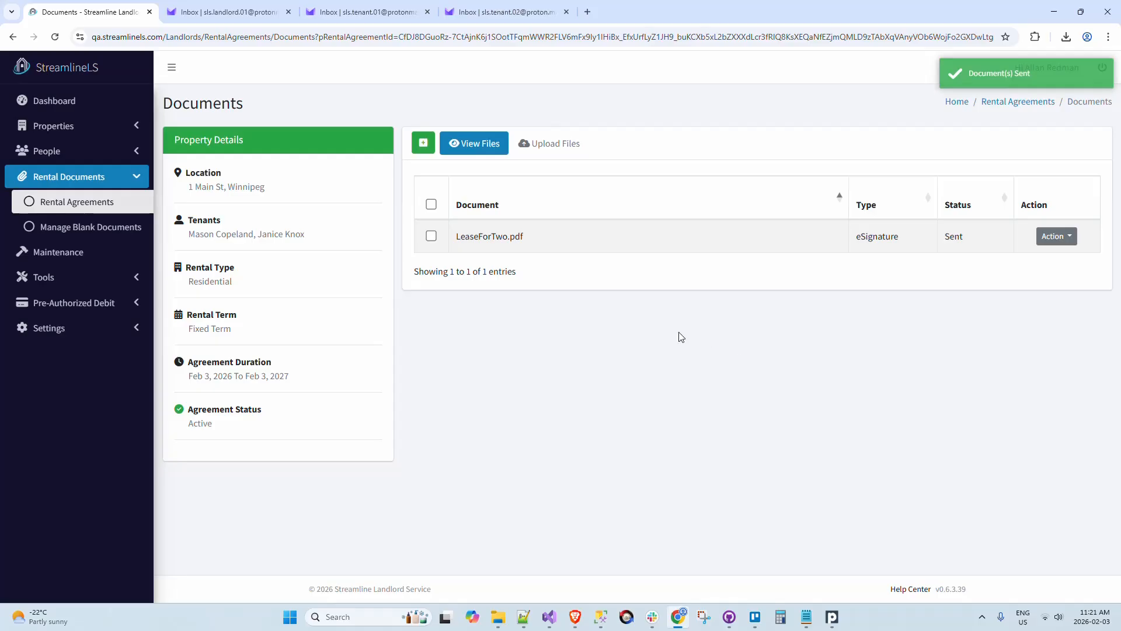
Open the LeaseForTwo.pdf signing request from the landlord's refreshed inbox in Docusign and agree to use electronic records and signatures
{"action": "left_click", "coordinate": [232, 15]}
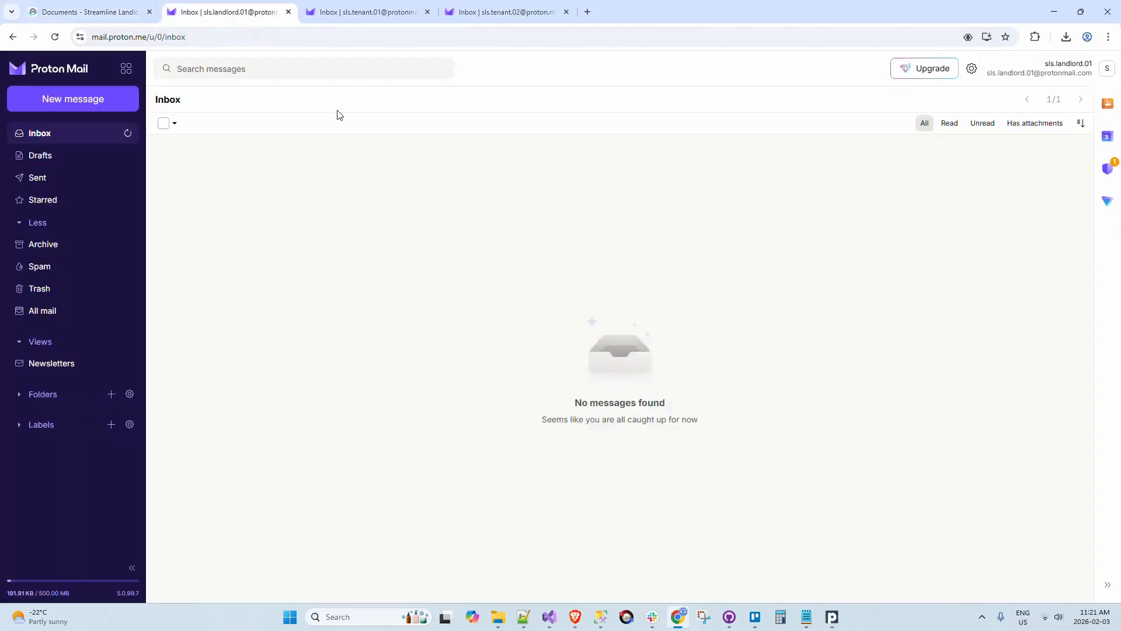
{"action": "left_click", "coordinate": [127, 134]}
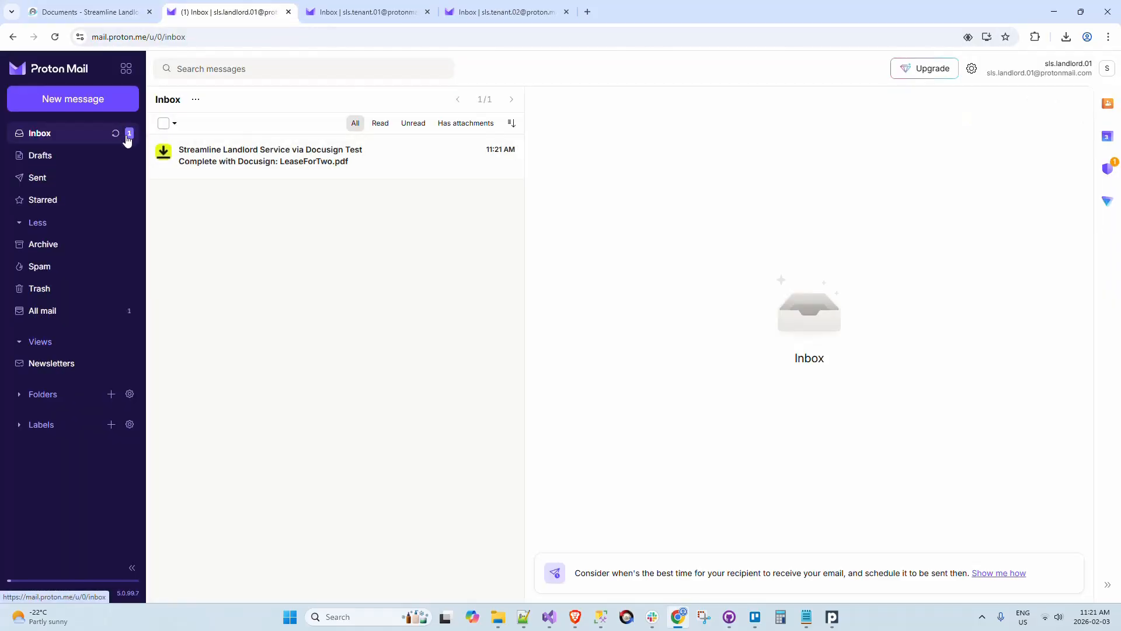
{"action": "left_click", "coordinate": [302, 163]}
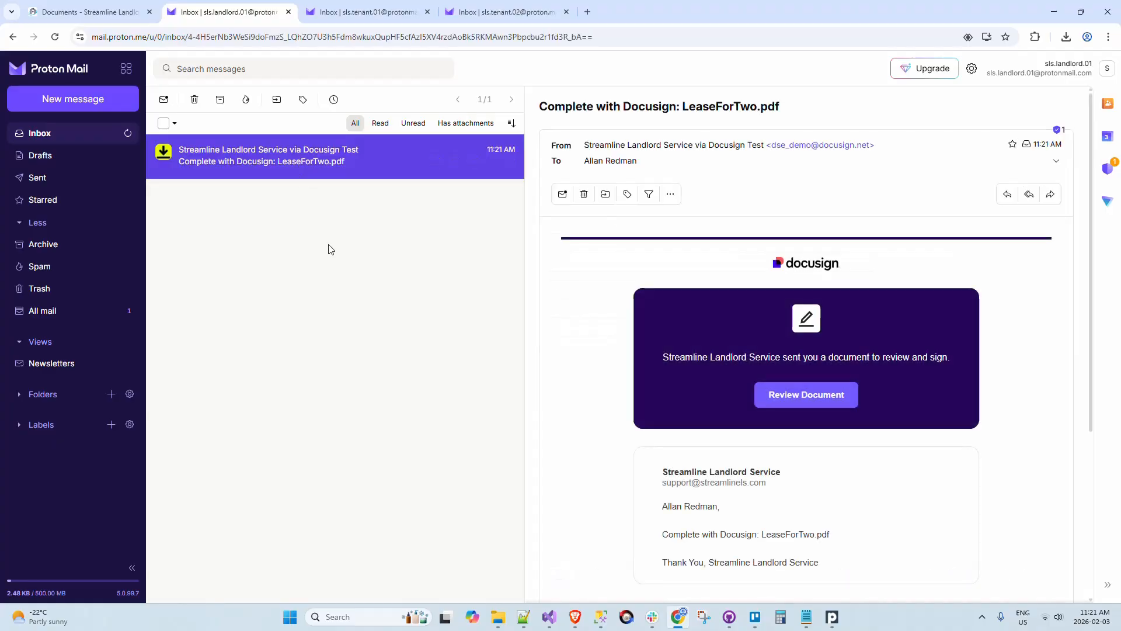
{"action": "left_click", "coordinate": [805, 392]}
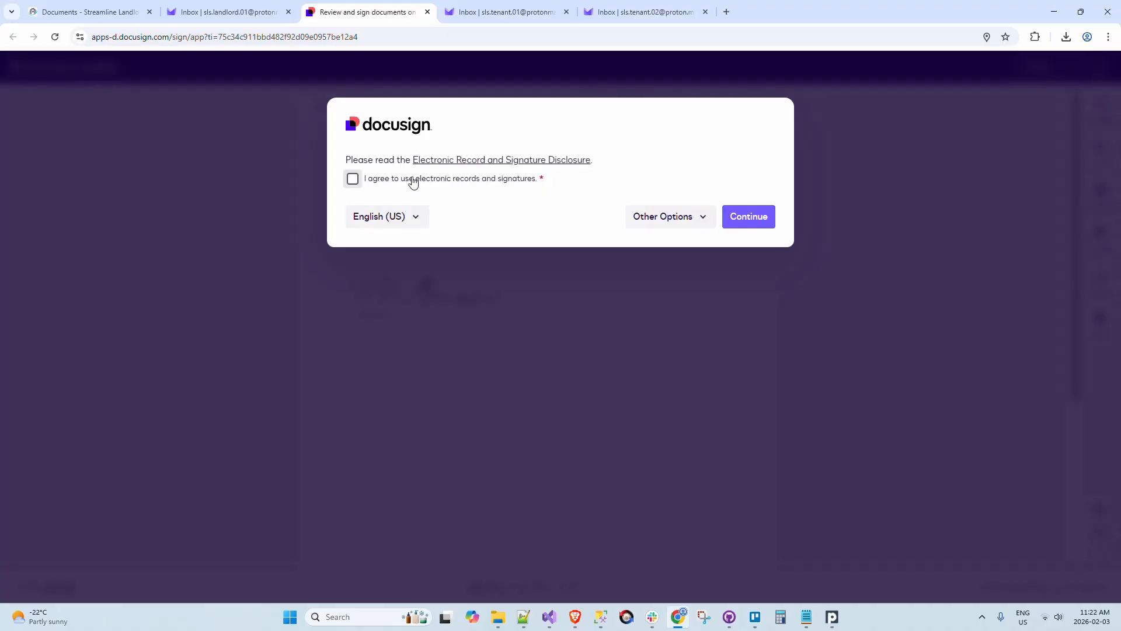
{"action": "left_click", "coordinate": [408, 178]}
{"action": "left_click", "coordinate": [736, 225]}
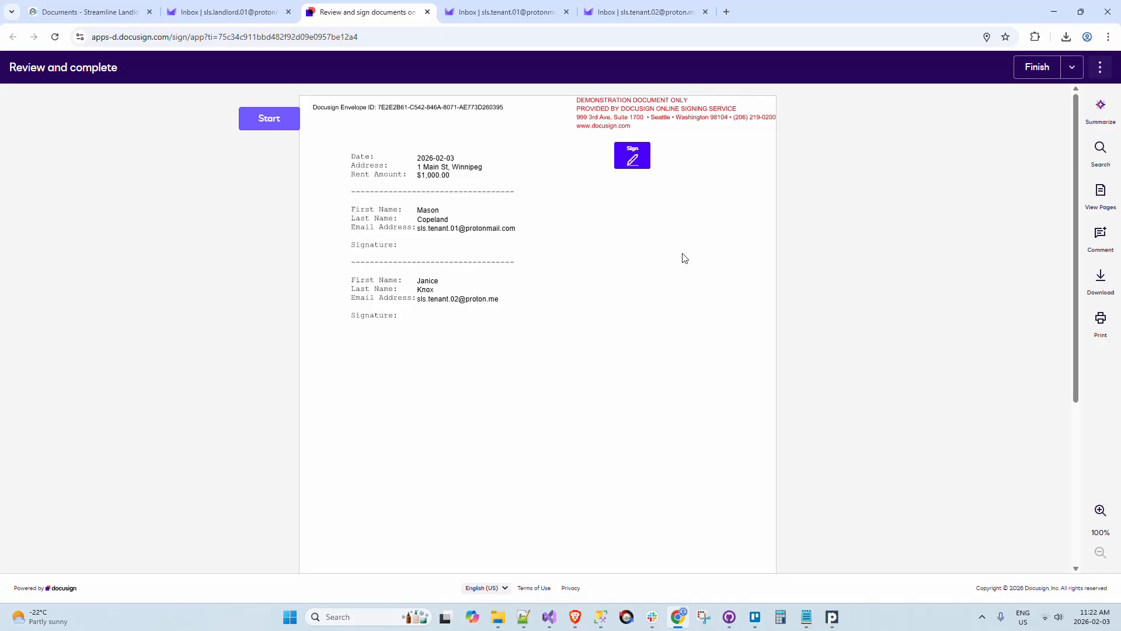
Adopt the landlord's preset signature style, sign the lease, and finish the landlord's signing
{"action": "left_click", "coordinate": [650, 219]}
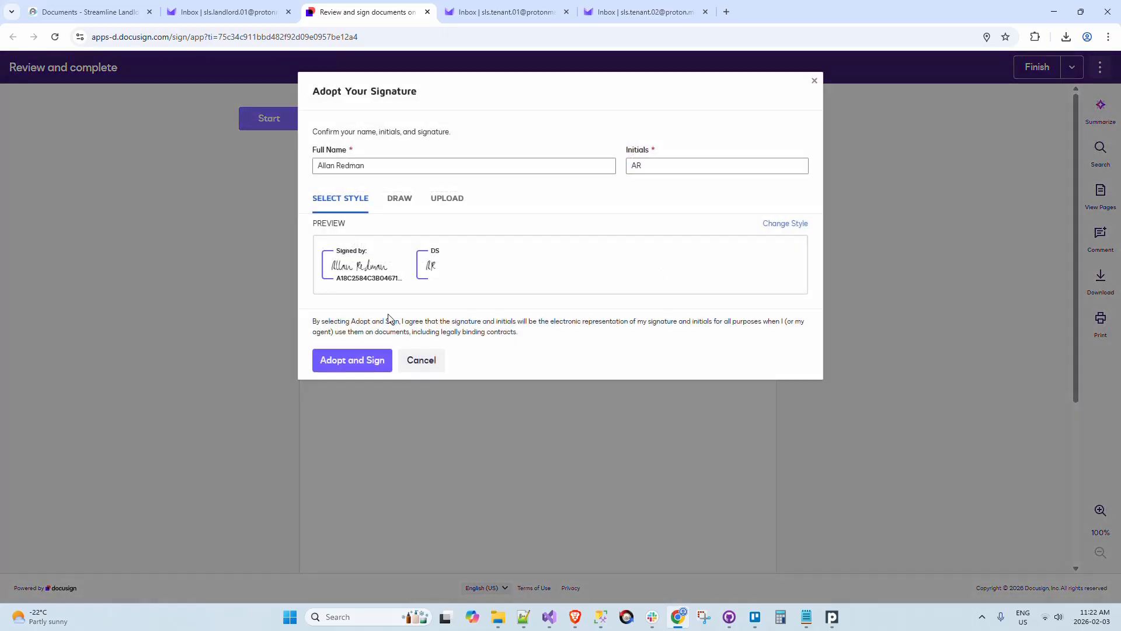
{"action": "left_click", "coordinate": [363, 360]}
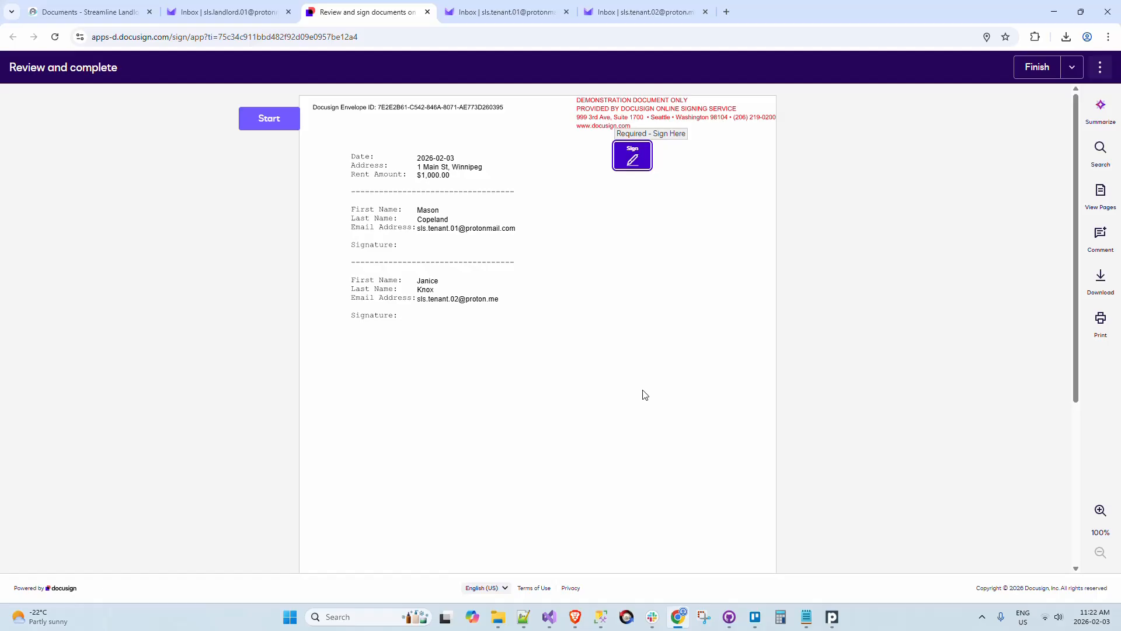
{"action": "left_click", "coordinate": [1029, 73]}
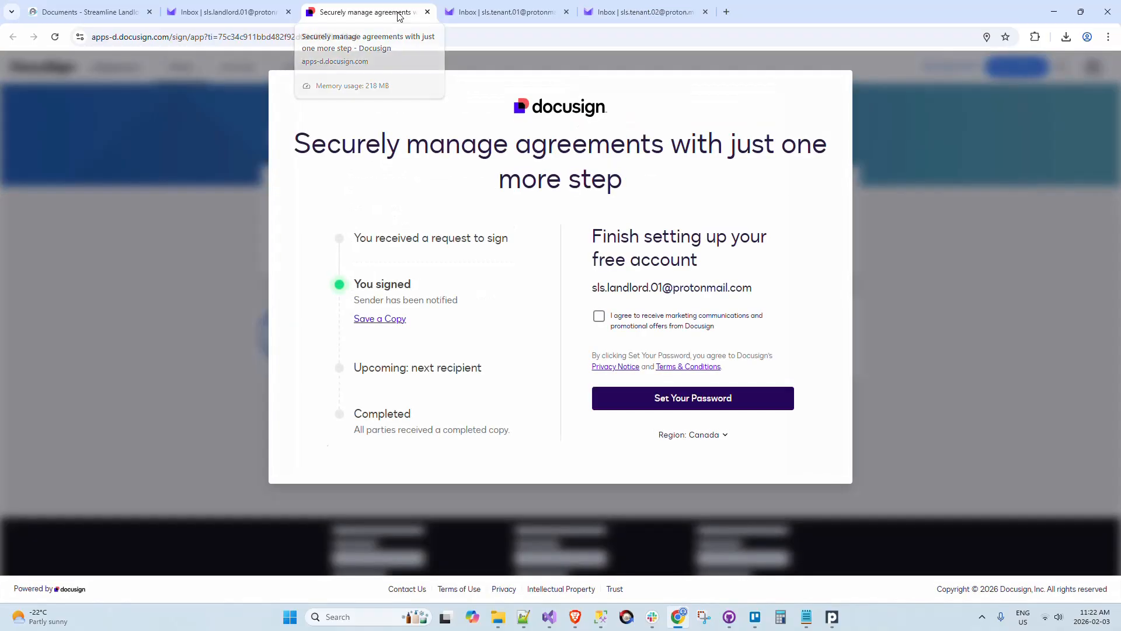
Close the landlord's Docusign page and move the signing request email in the landlord's inbox to Trash
{"action": "middle_click", "coordinate": [399, 13]}
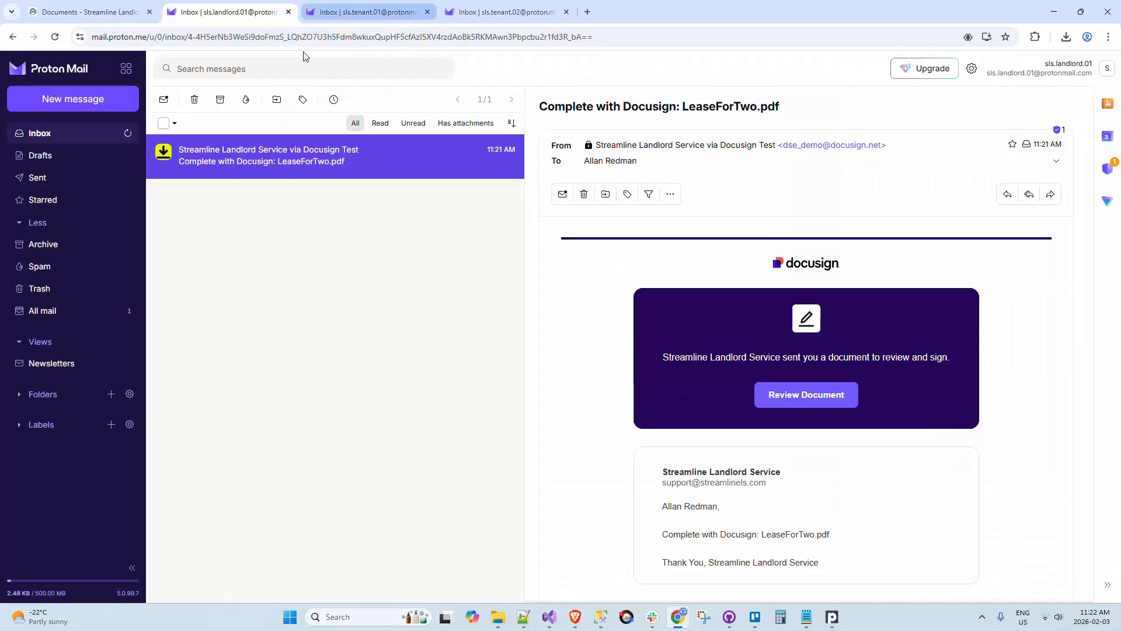
{"action": "left_click", "coordinate": [163, 122]}
{"action": "left_click", "coordinate": [195, 100]}
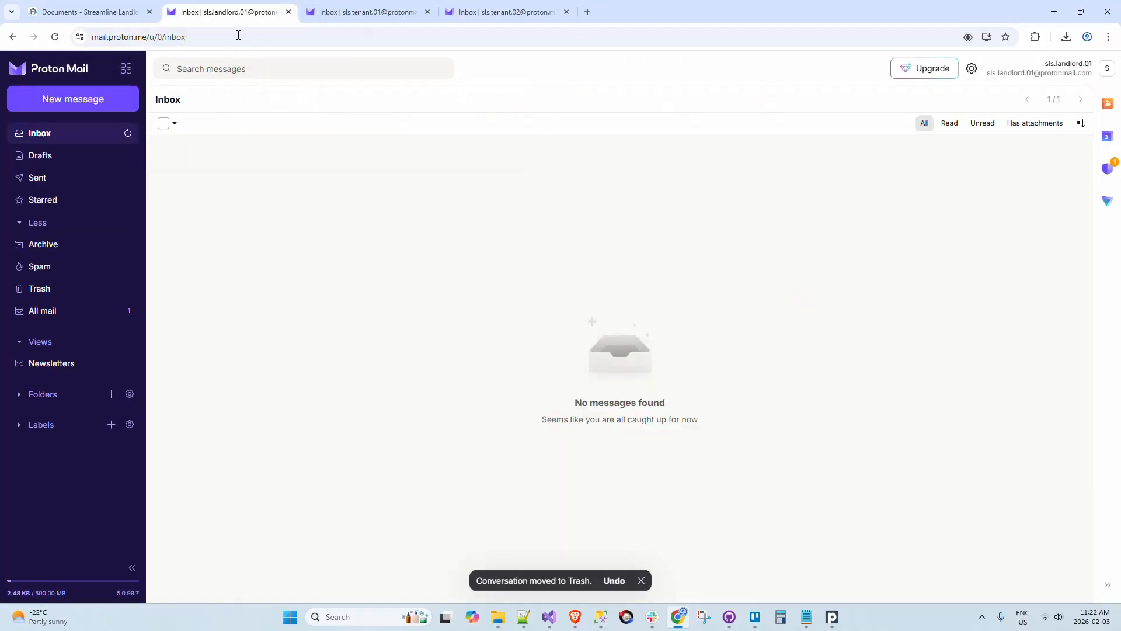
Open the LeaseForTwo.pdf signing request email in the first tenant's refreshed inbox, and check the second tenant's inbox for messages
{"action": "left_click", "coordinate": [360, 13]}
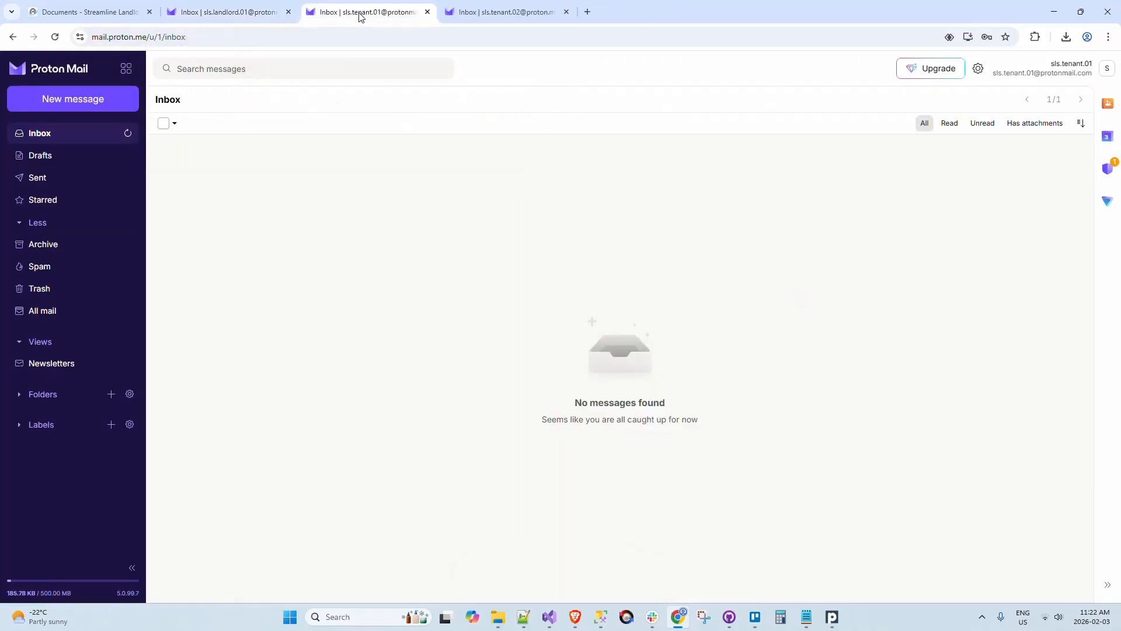
{"action": "left_click", "coordinate": [127, 134]}
{"action": "left_click", "coordinate": [356, 173]}
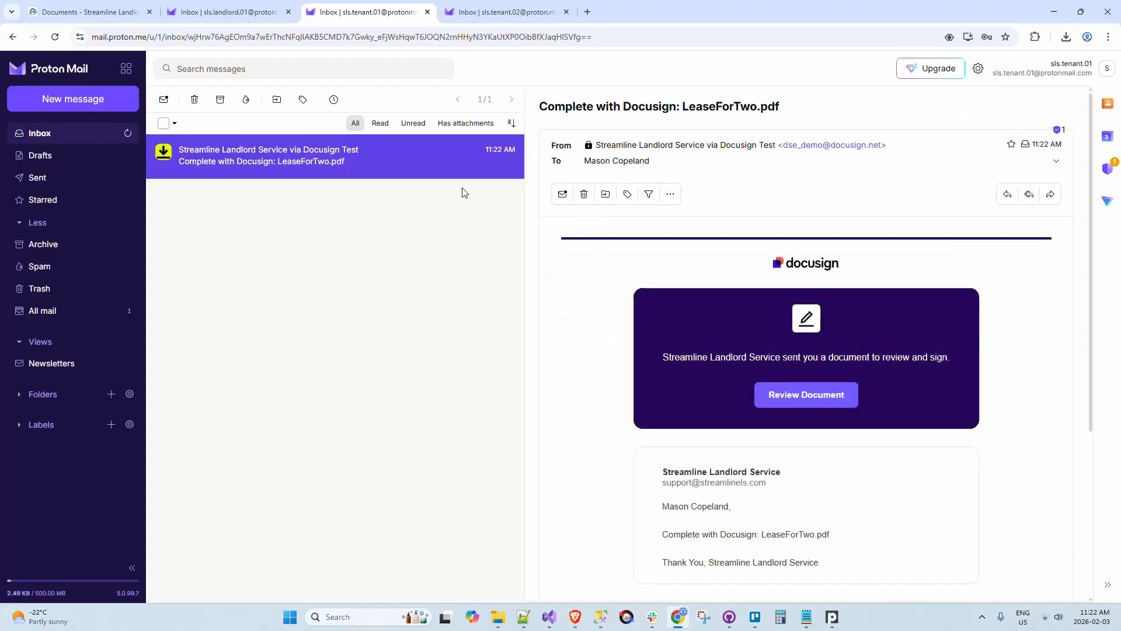
{"action": "left_click", "coordinate": [506, 12]}
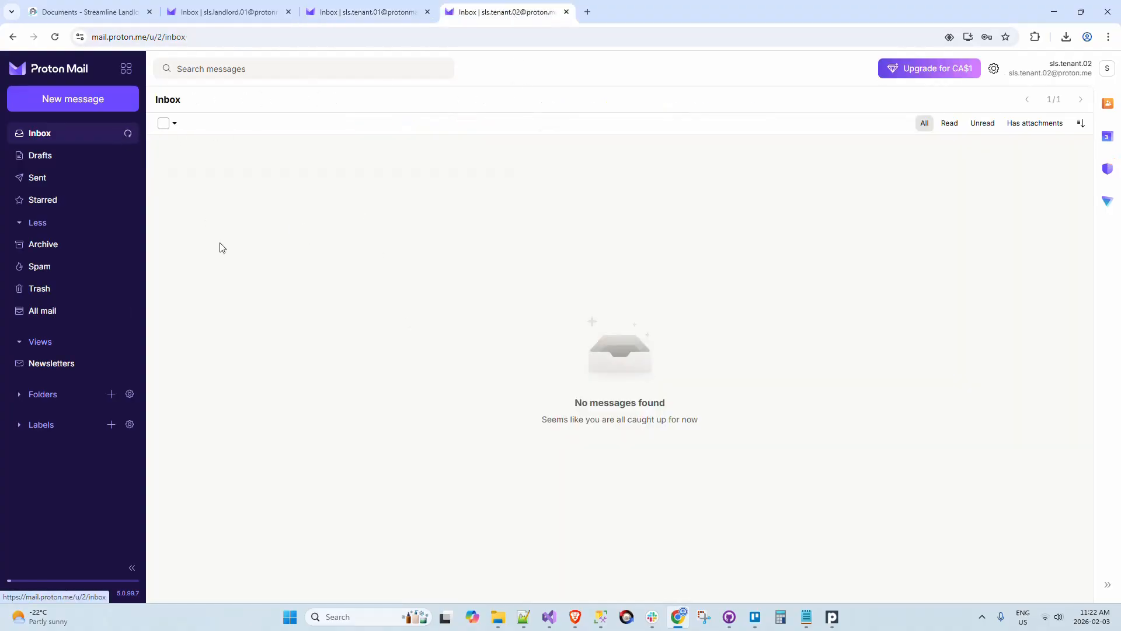
Open the lease in Docusign from the first tenant's signing request and agree to use electronic records and signatures
{"action": "left_click", "coordinate": [345, 11]}
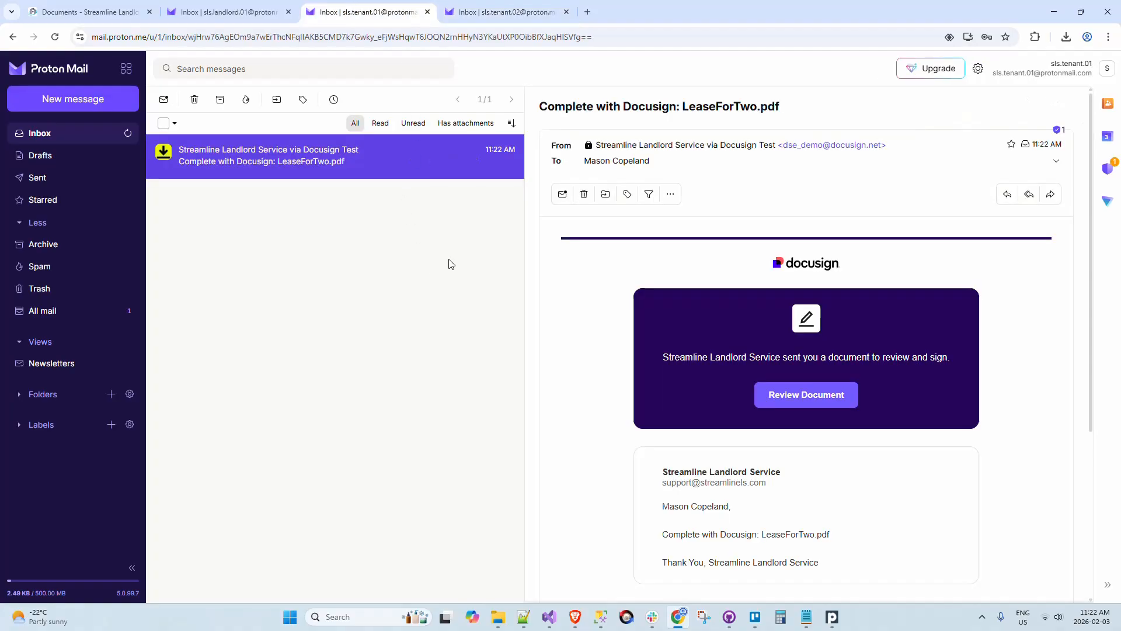
{"action": "left_click", "coordinate": [806, 401]}
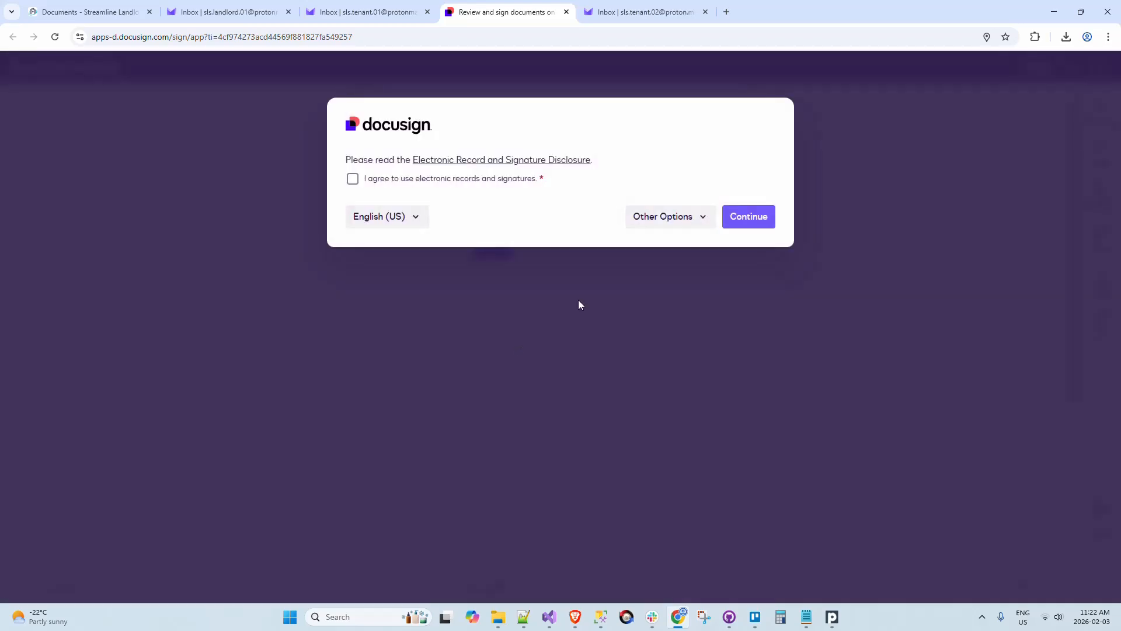
{"action": "left_click", "coordinate": [457, 180]}
{"action": "left_click", "coordinate": [749, 218]}
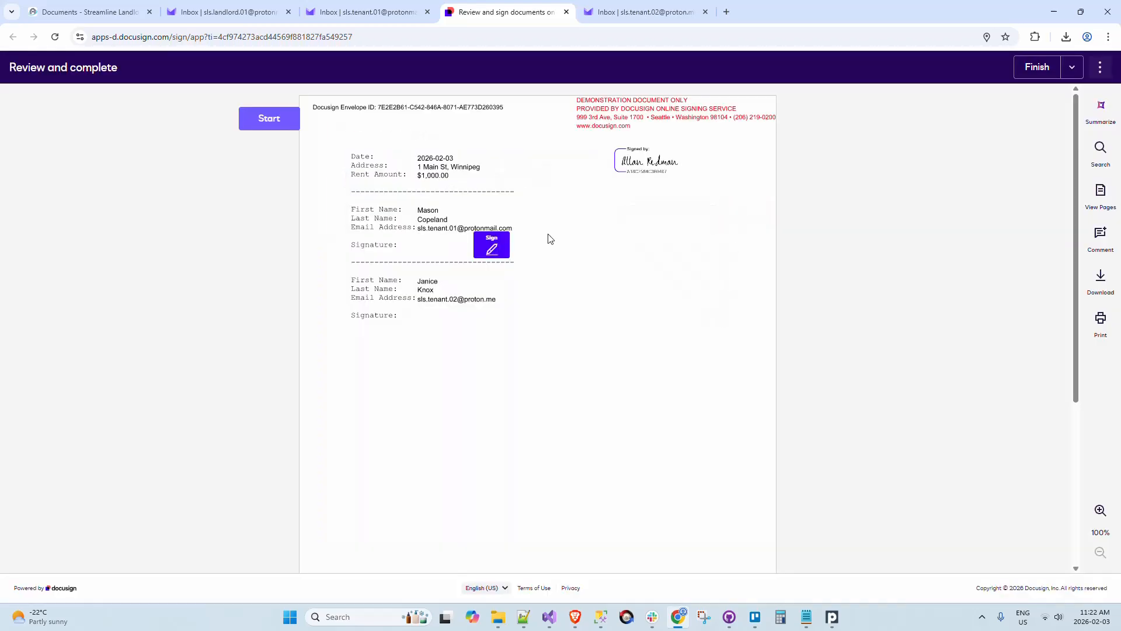
Sign the lease with the first tenant's adopted signature, finish the signing, and close the Docusign page
{"action": "left_click", "coordinate": [517, 256]}
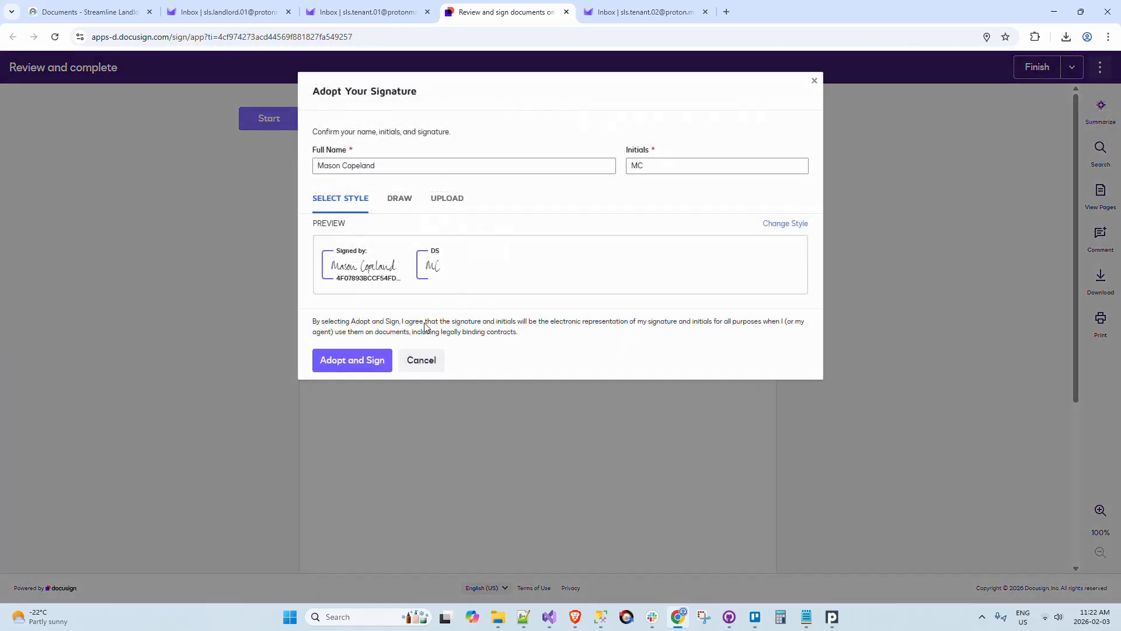
{"action": "left_click", "coordinate": [345, 366]}
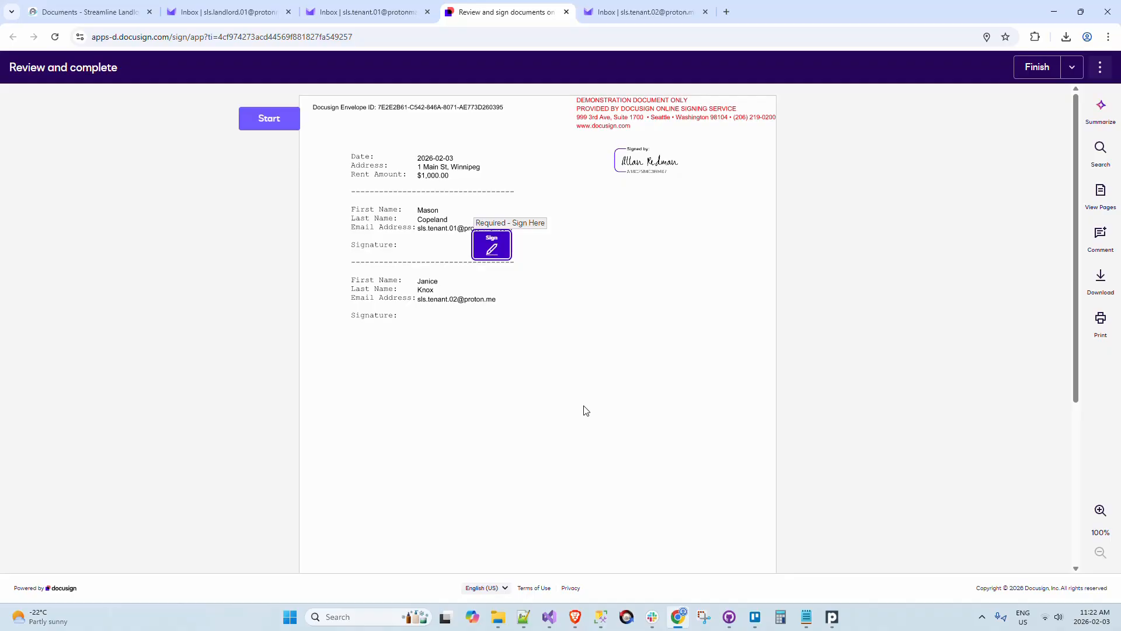
{"action": "left_click", "coordinate": [1037, 66]}
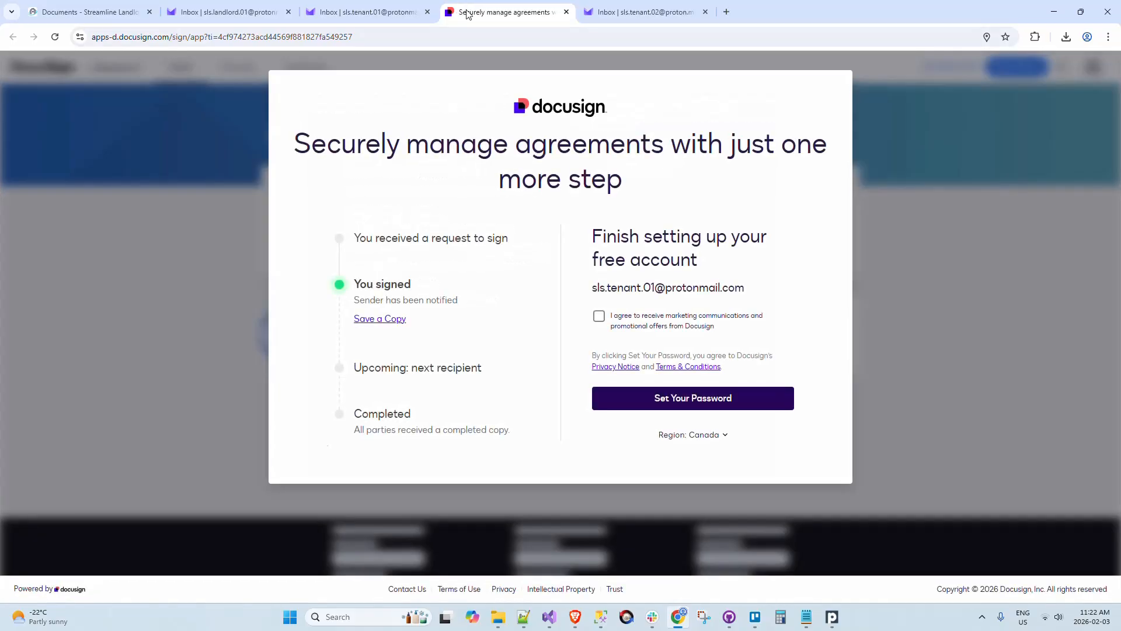
{"action": "middle_click", "coordinate": [469, 13]}
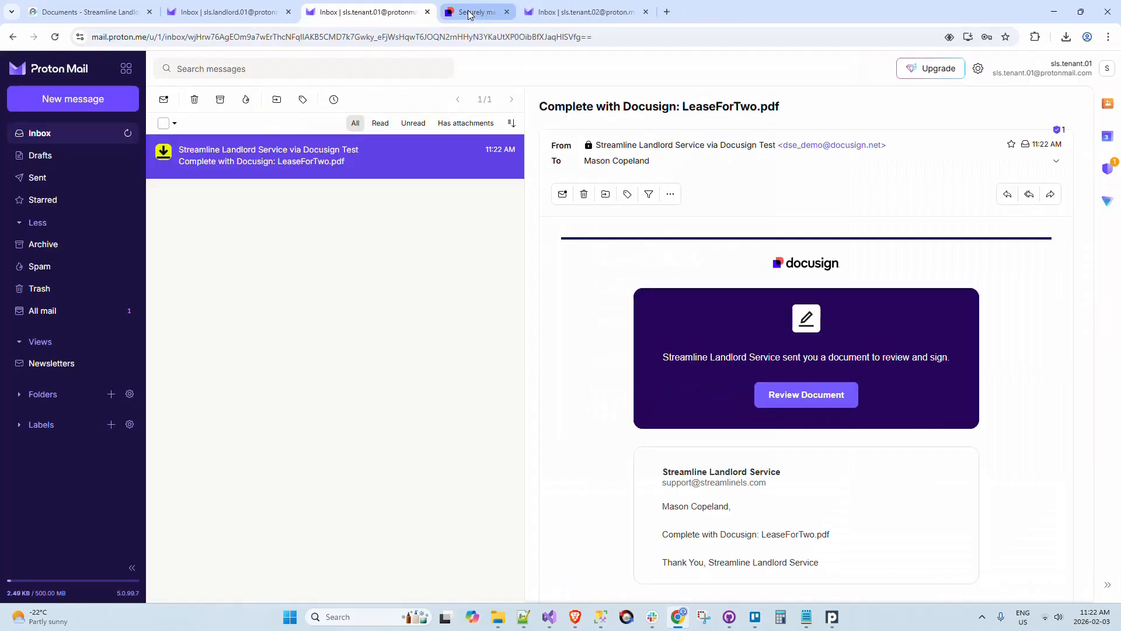
Open the LeaseForTwo.pdf signing request from the second tenant's refreshed inbox in Docusign and agree to use electronic records and signatures
{"action": "left_click", "coordinate": [514, 13]}
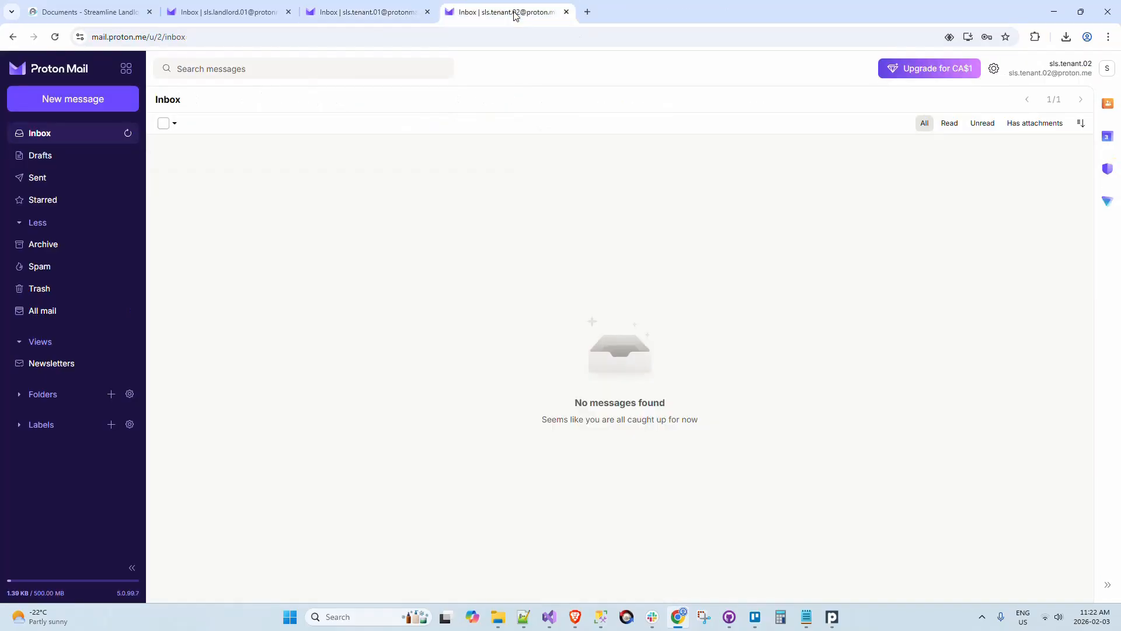
{"action": "left_click", "coordinate": [129, 137]}
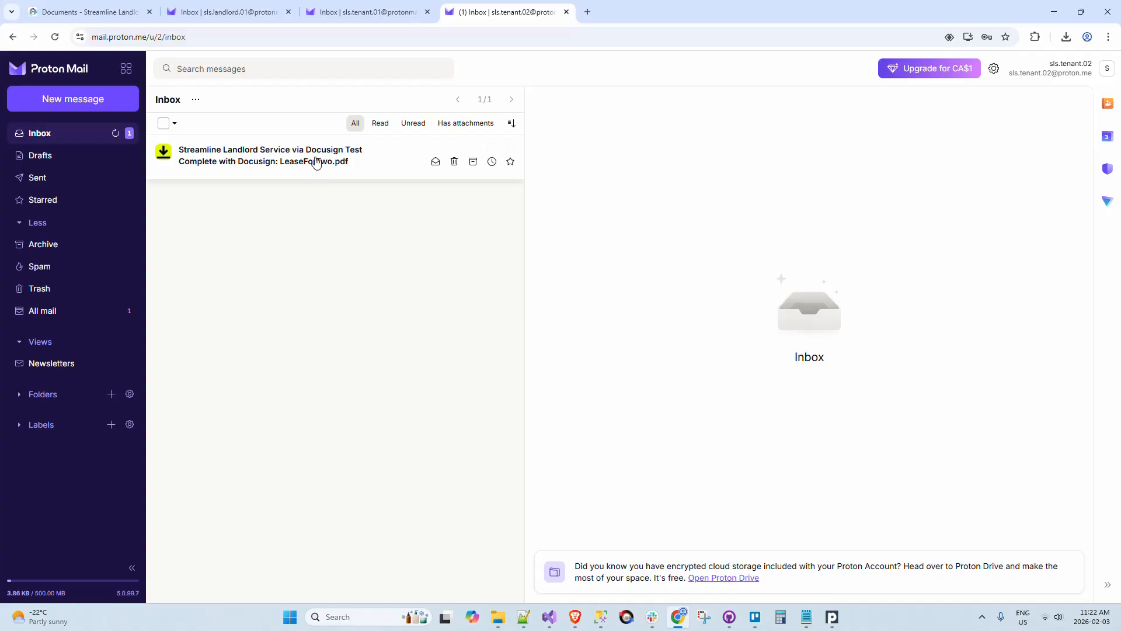
{"action": "left_click", "coordinate": [316, 163]}
{"action": "left_click", "coordinate": [822, 396]}
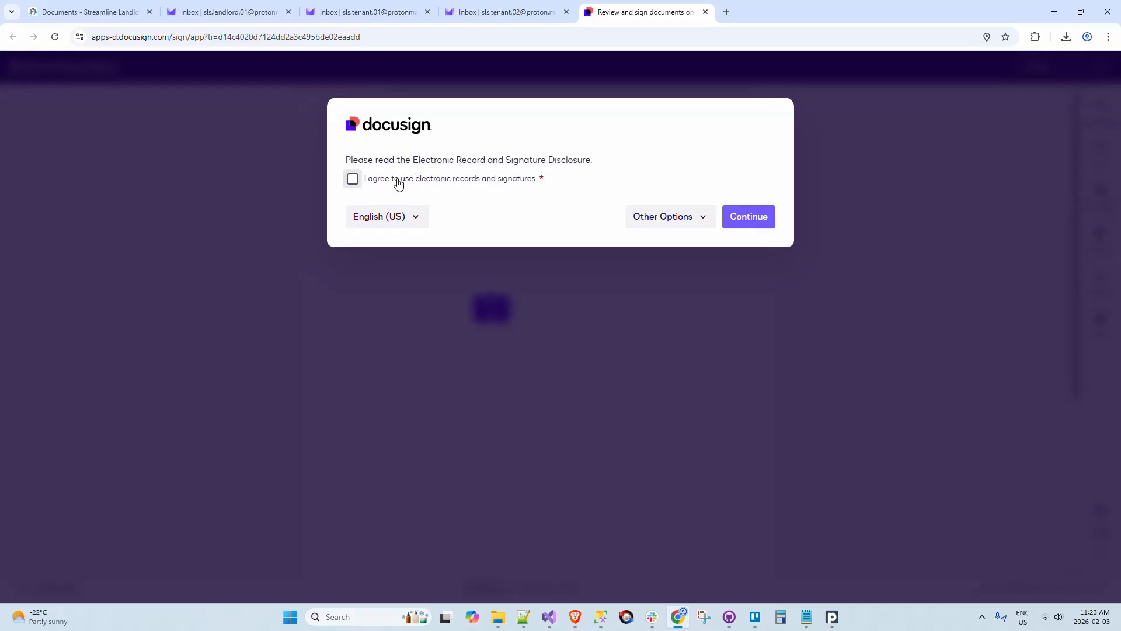
{"action": "left_click", "coordinate": [396, 180]}
{"action": "left_click", "coordinate": [755, 220]}
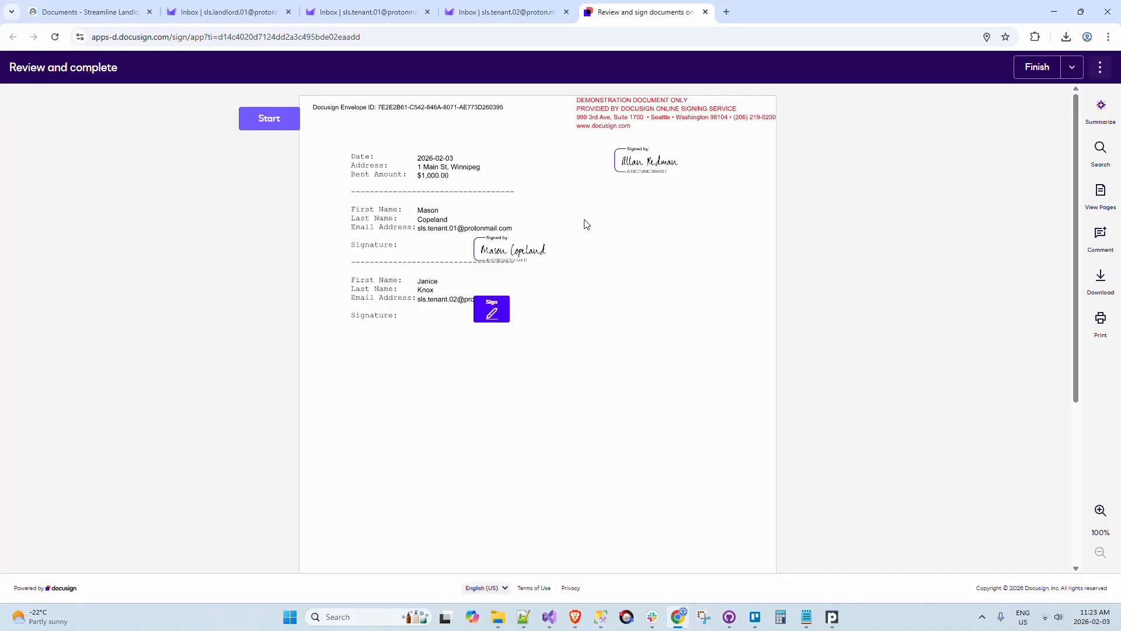
Sign the lease with the second tenant's adopted signature, finish the signing, and close the Docusign page
{"action": "left_click", "coordinate": [492, 309]}
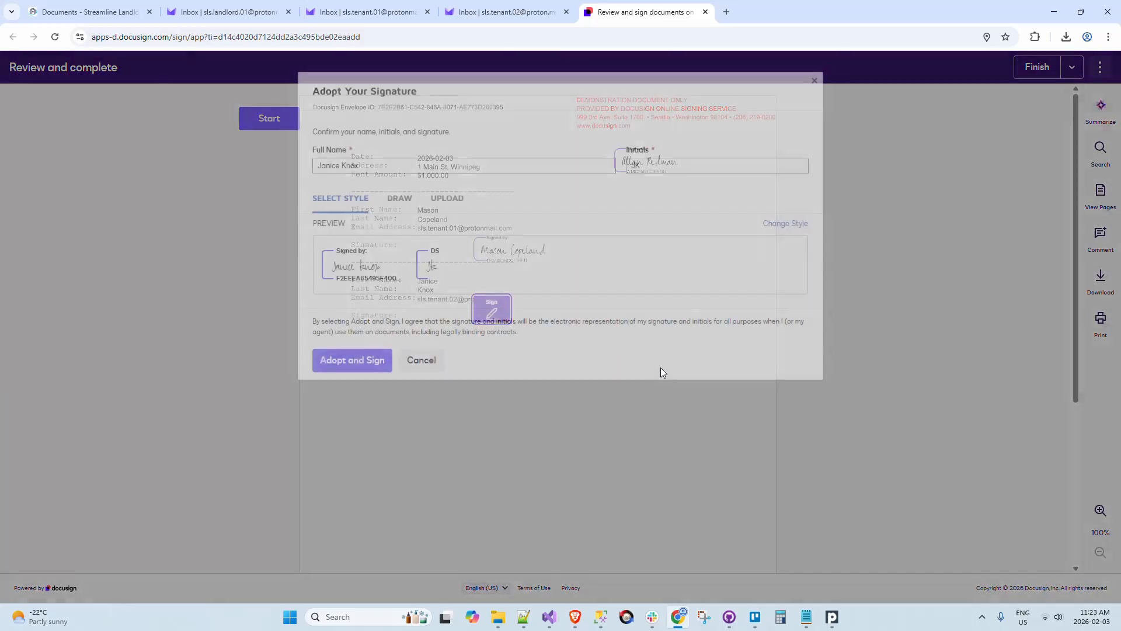
{"action": "left_click", "coordinate": [365, 361]}
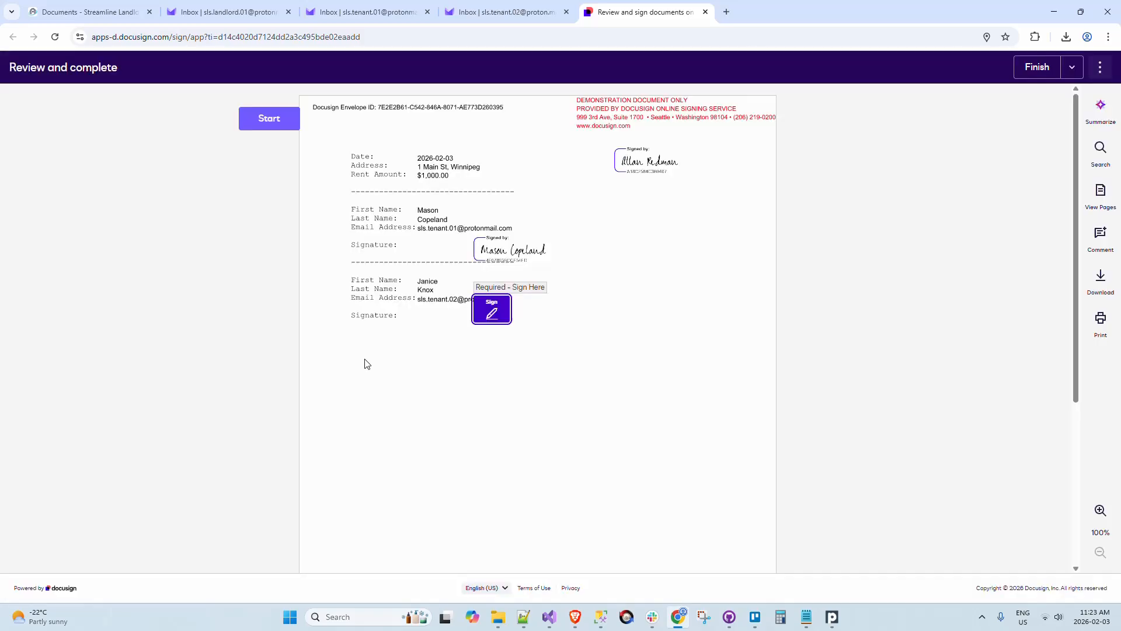
{"action": "left_click", "coordinate": [726, 545]}
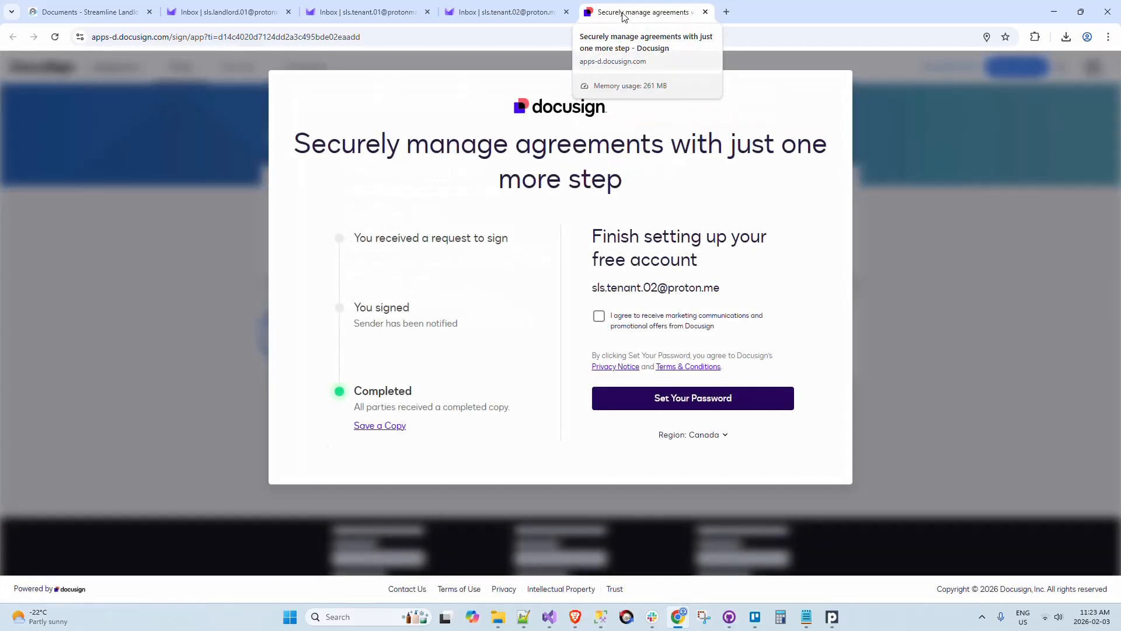
{"action": "middle_click", "coordinate": [623, 16]}
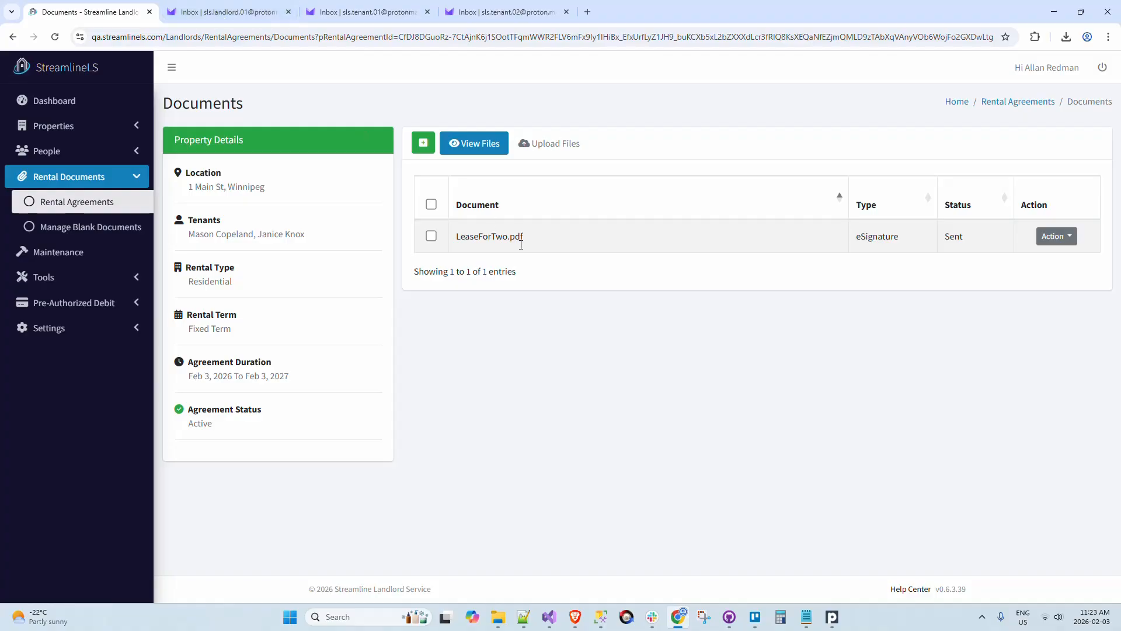
Refresh the rental agreement's documents and check the status and available actions of LeaseForTwo.pdf
{"action": "left_click", "coordinate": [55, 37]}
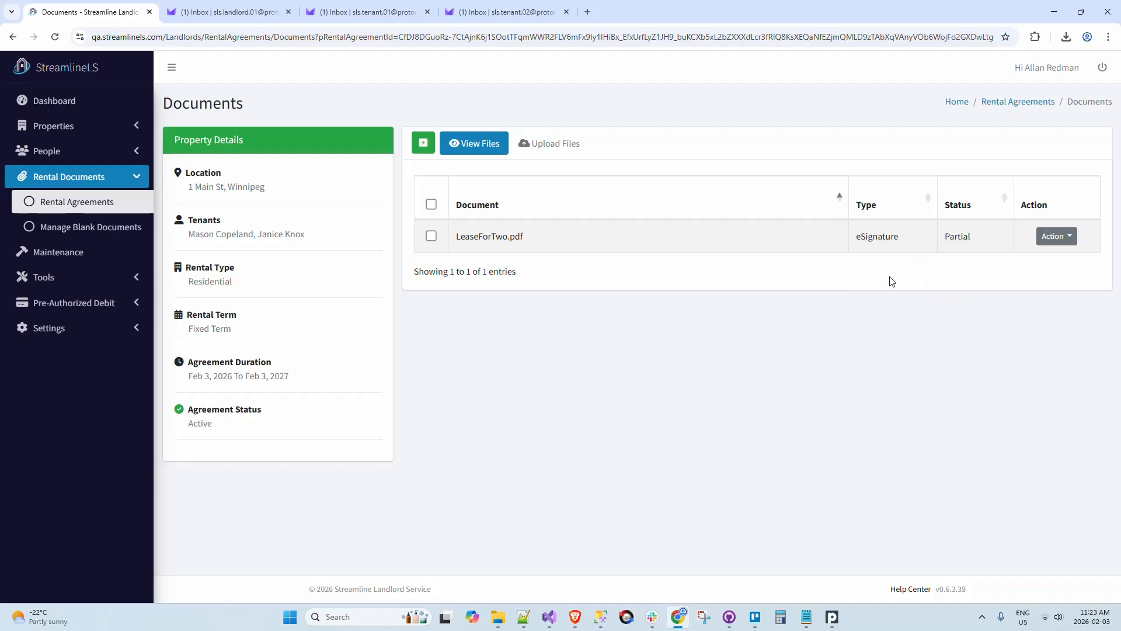
{"action": "left_click", "coordinate": [1049, 240]}
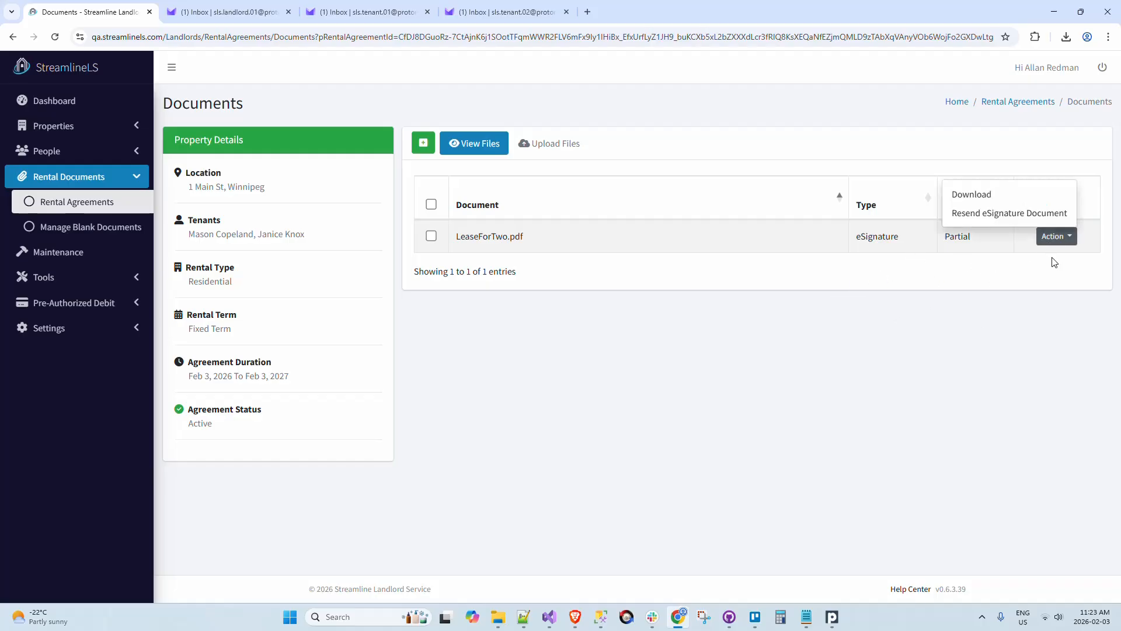
{"action": "left_click", "coordinate": [935, 344]}
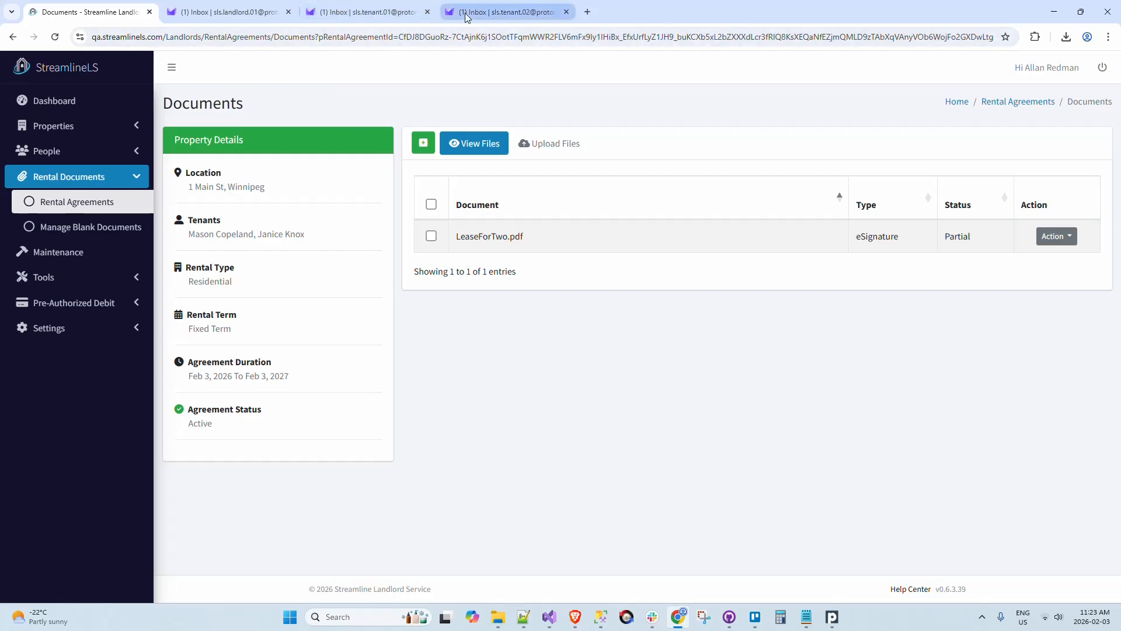
{"action": "left_click", "coordinate": [1059, 236]}
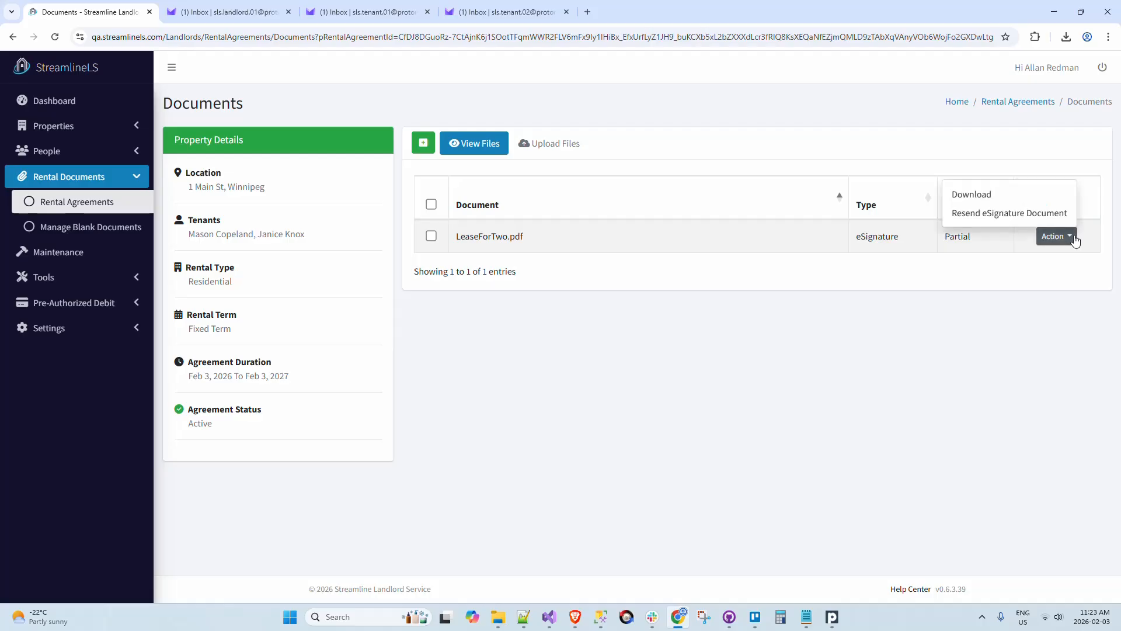
{"action": "left_click", "coordinate": [878, 336]}
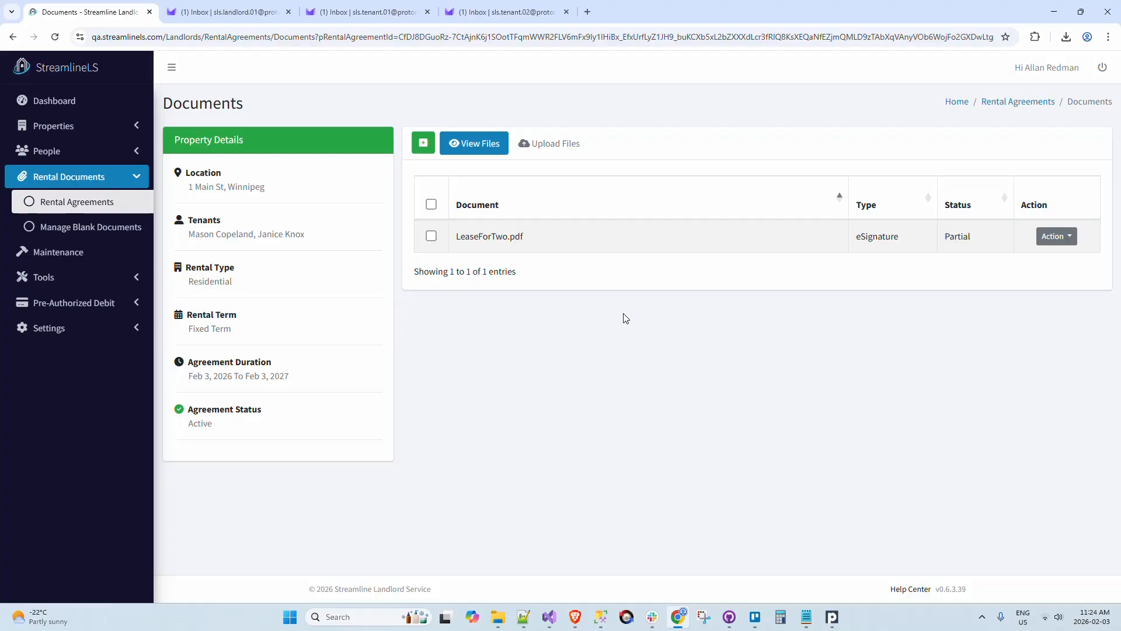
Open the landlord's blank documents list to review the document types and readiness of the lease files
{"action": "left_click", "coordinate": [105, 235]}
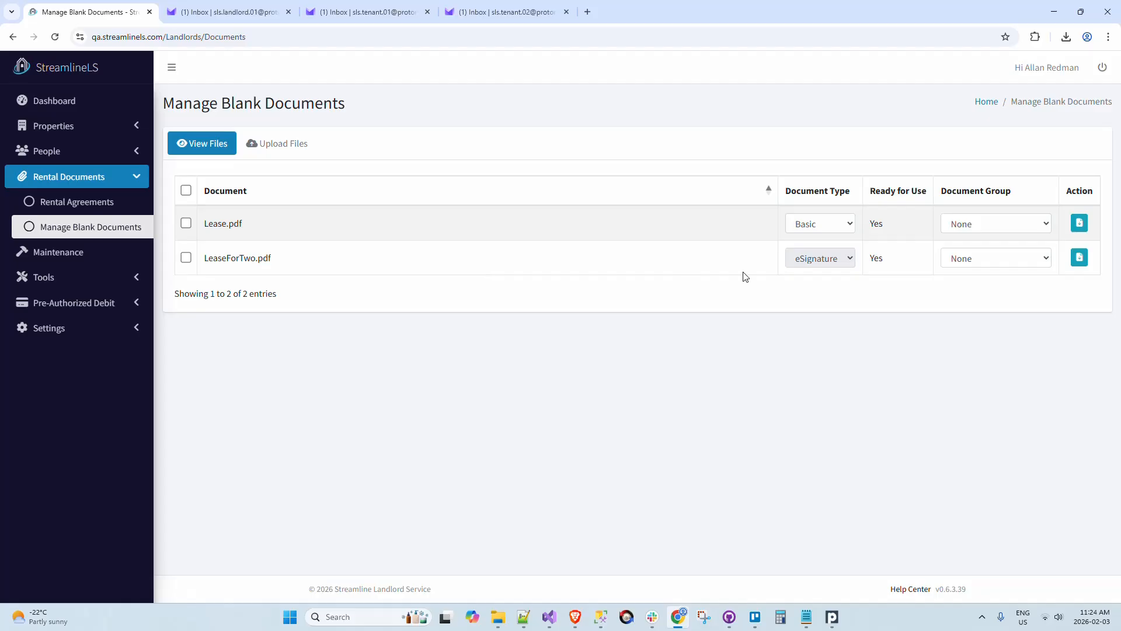